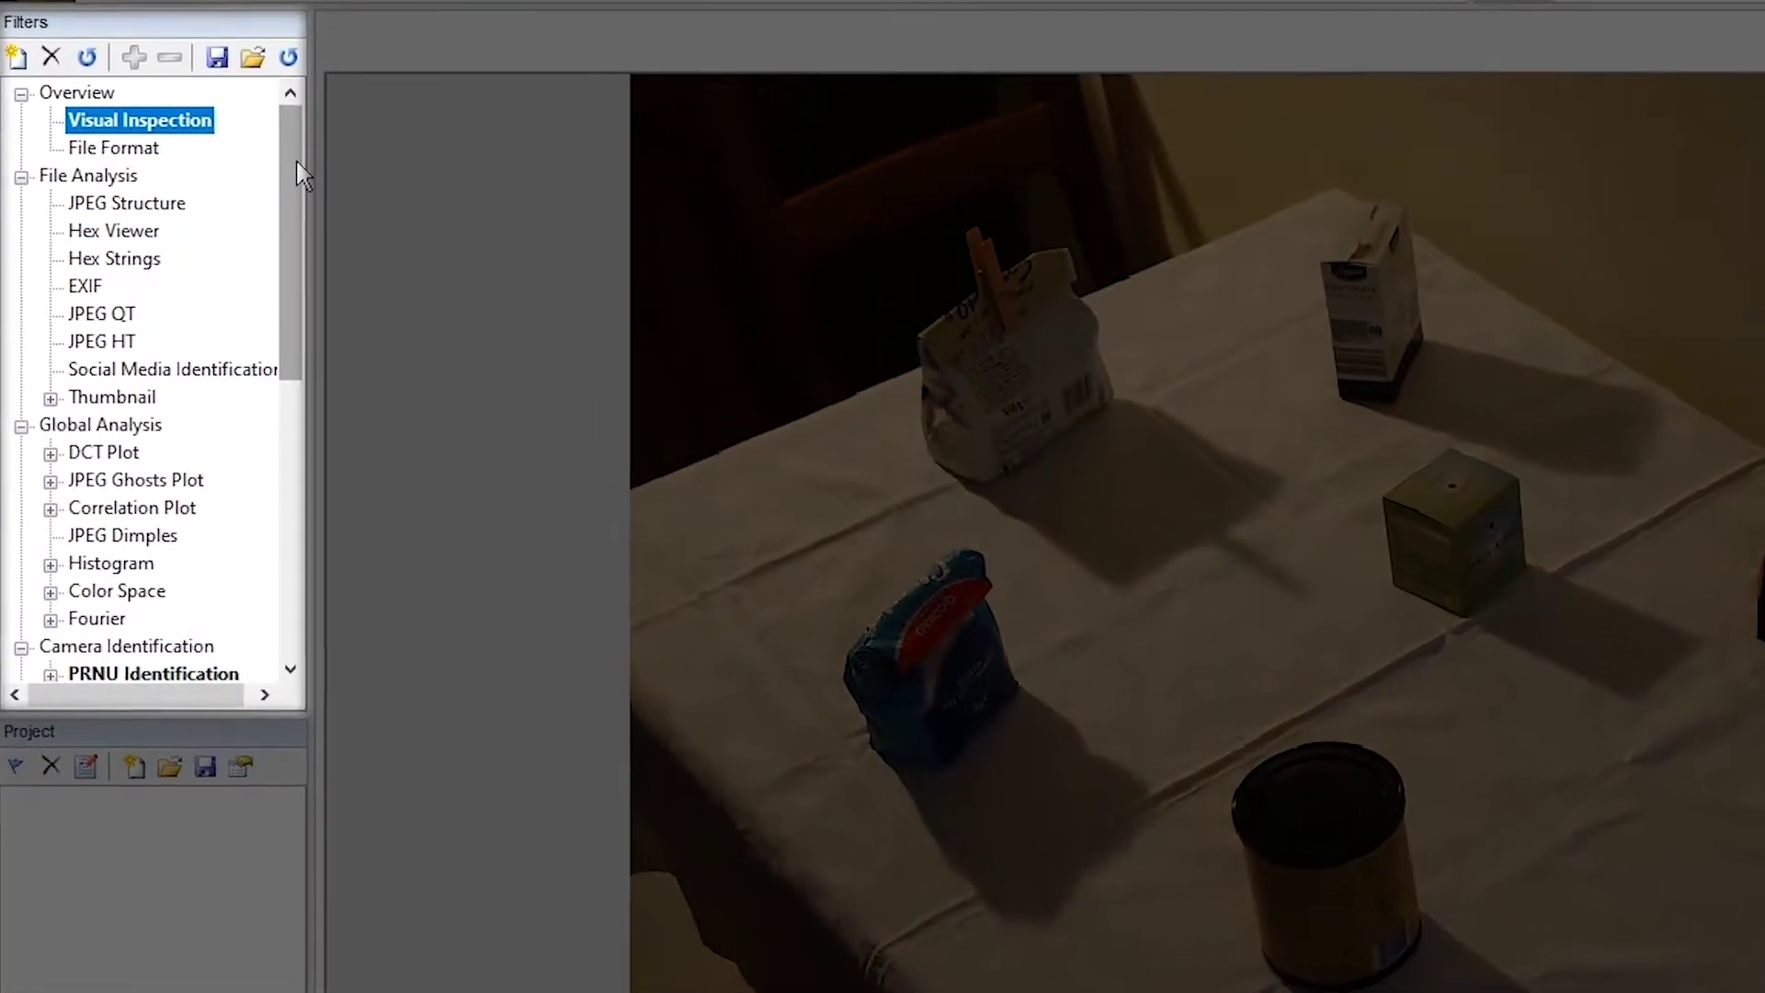
Start the Geometrical Analysis > Shadows filter on the indoor_fake.jpg tabletop photo.
drag(266, 164, 224, 580)
click(99, 667)
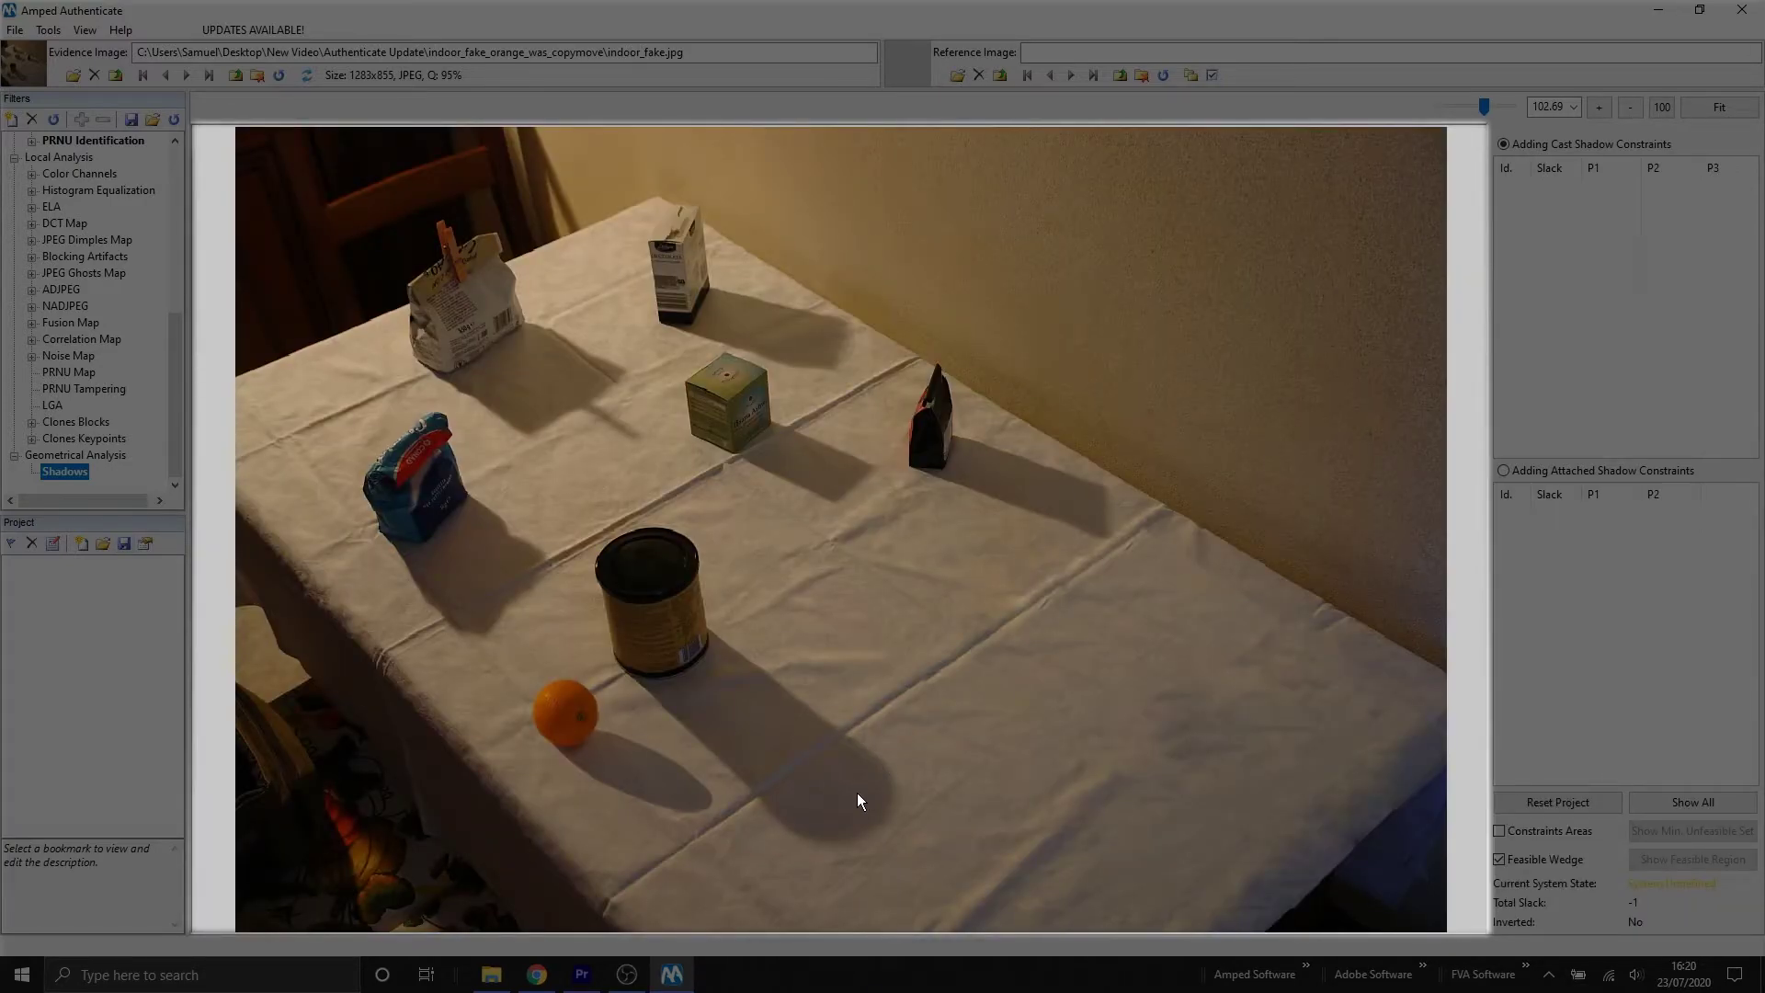
Place a cast-shadow wedge from the tin can's shadow tip to both sides of the can, nudged left.
click(877, 826)
click(529, 526)
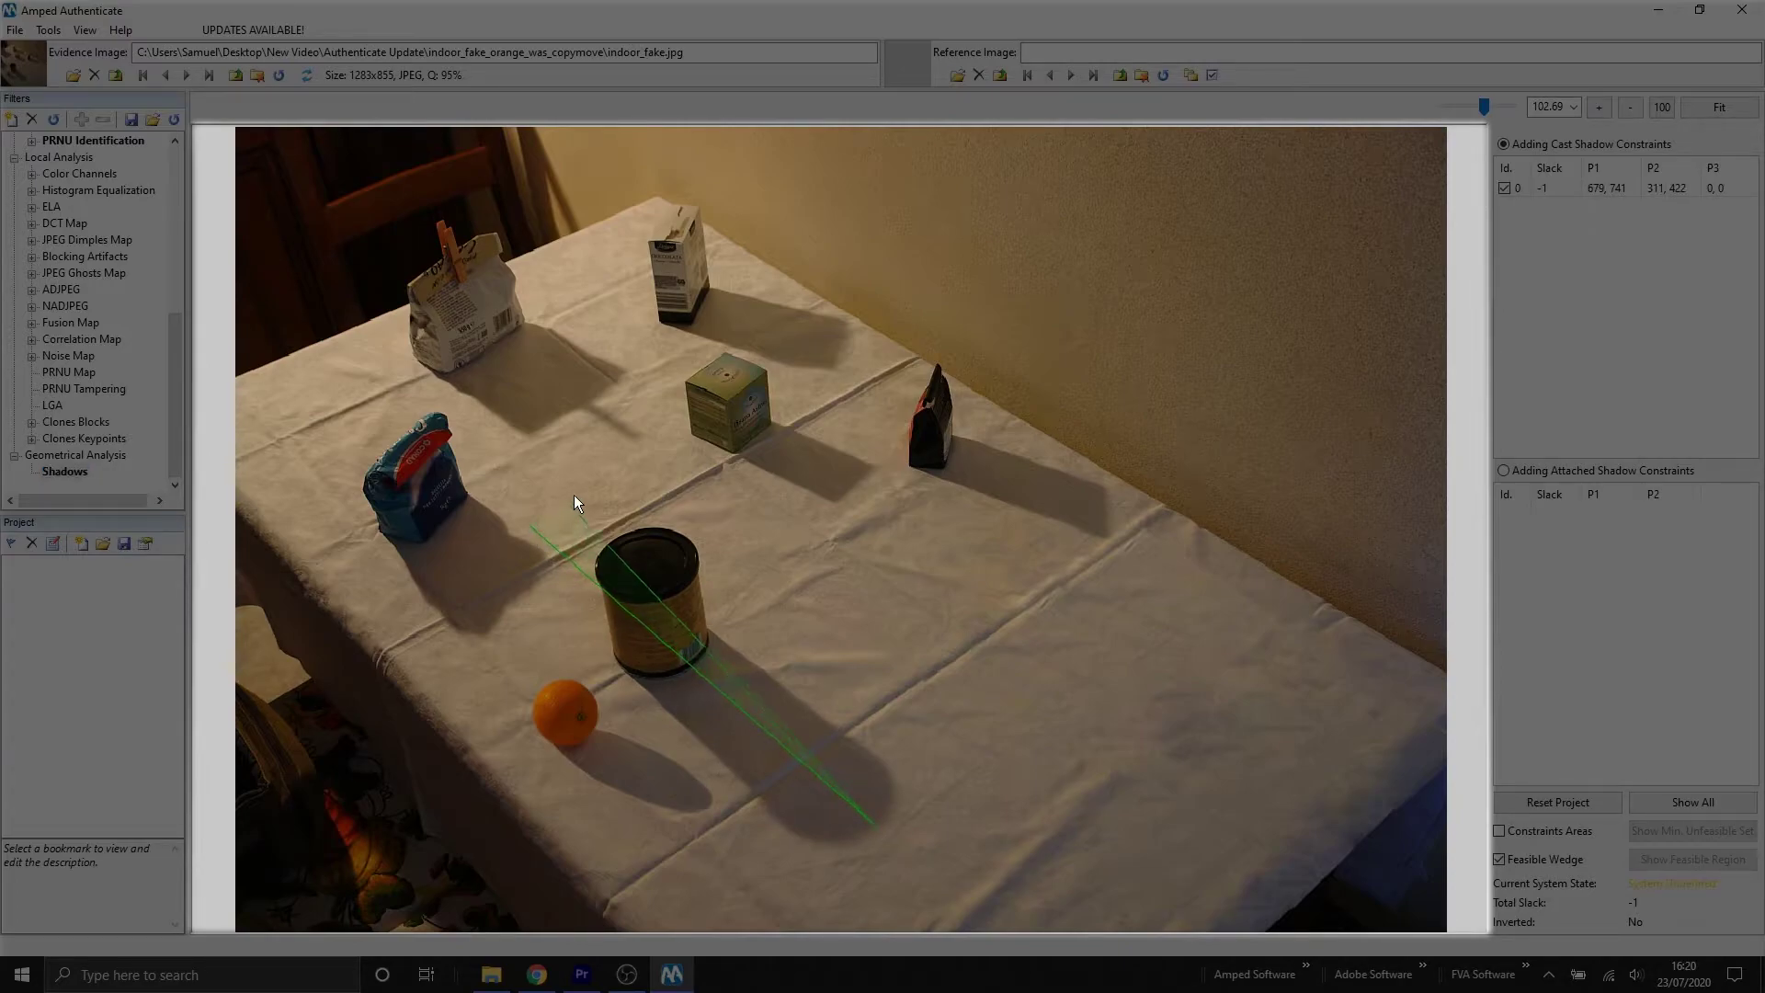
click(639, 459)
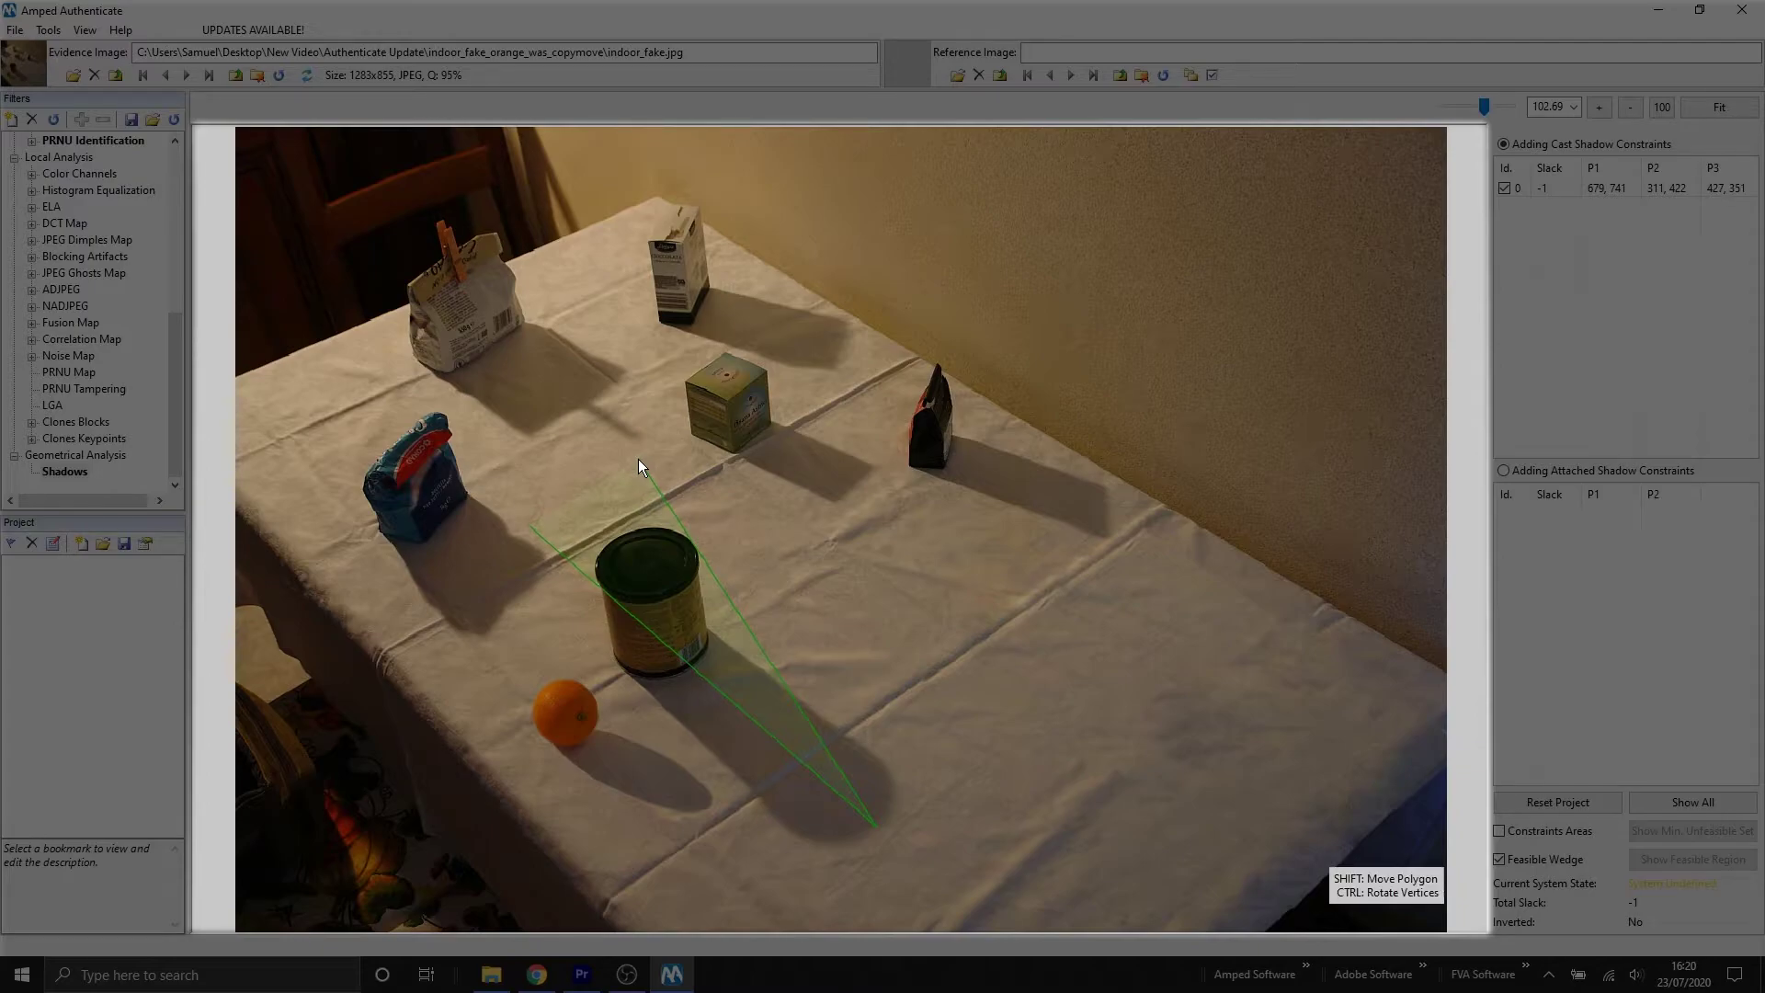
key(Left)
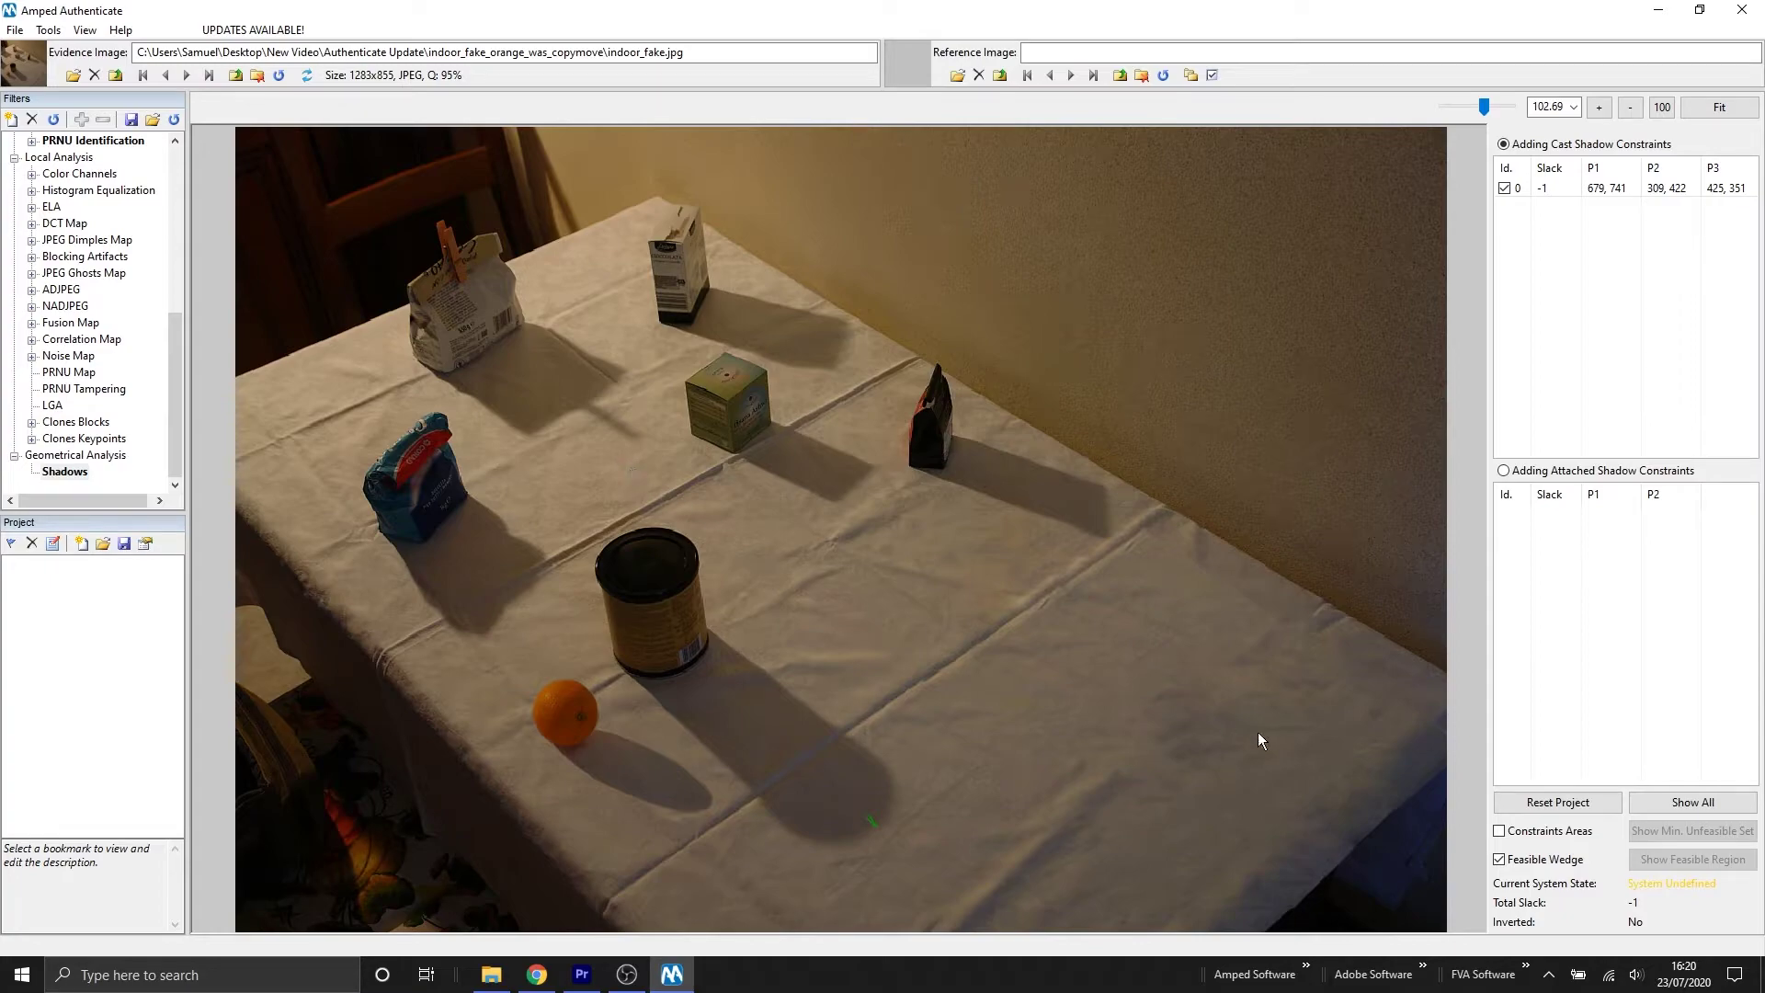
Show the constraint areas and add a cast-shadow wedge for the small dark box.
click(1498, 831)
click(1103, 537)
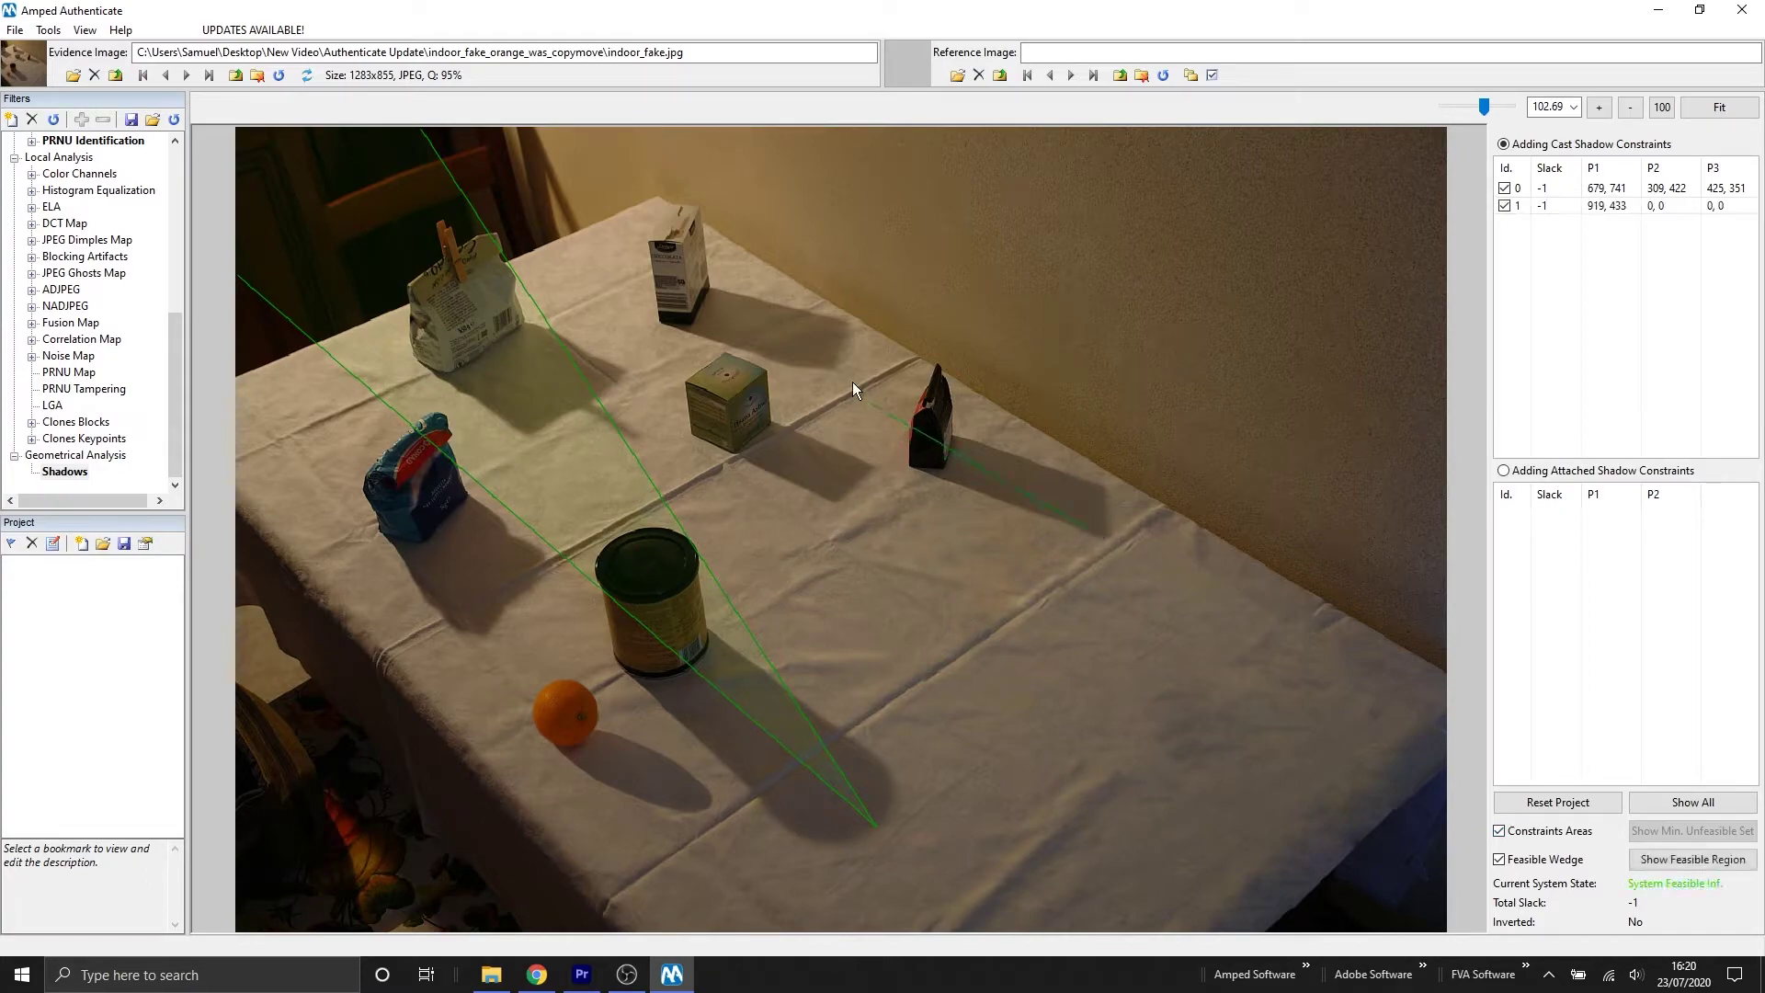
click(798, 337)
click(846, 268)
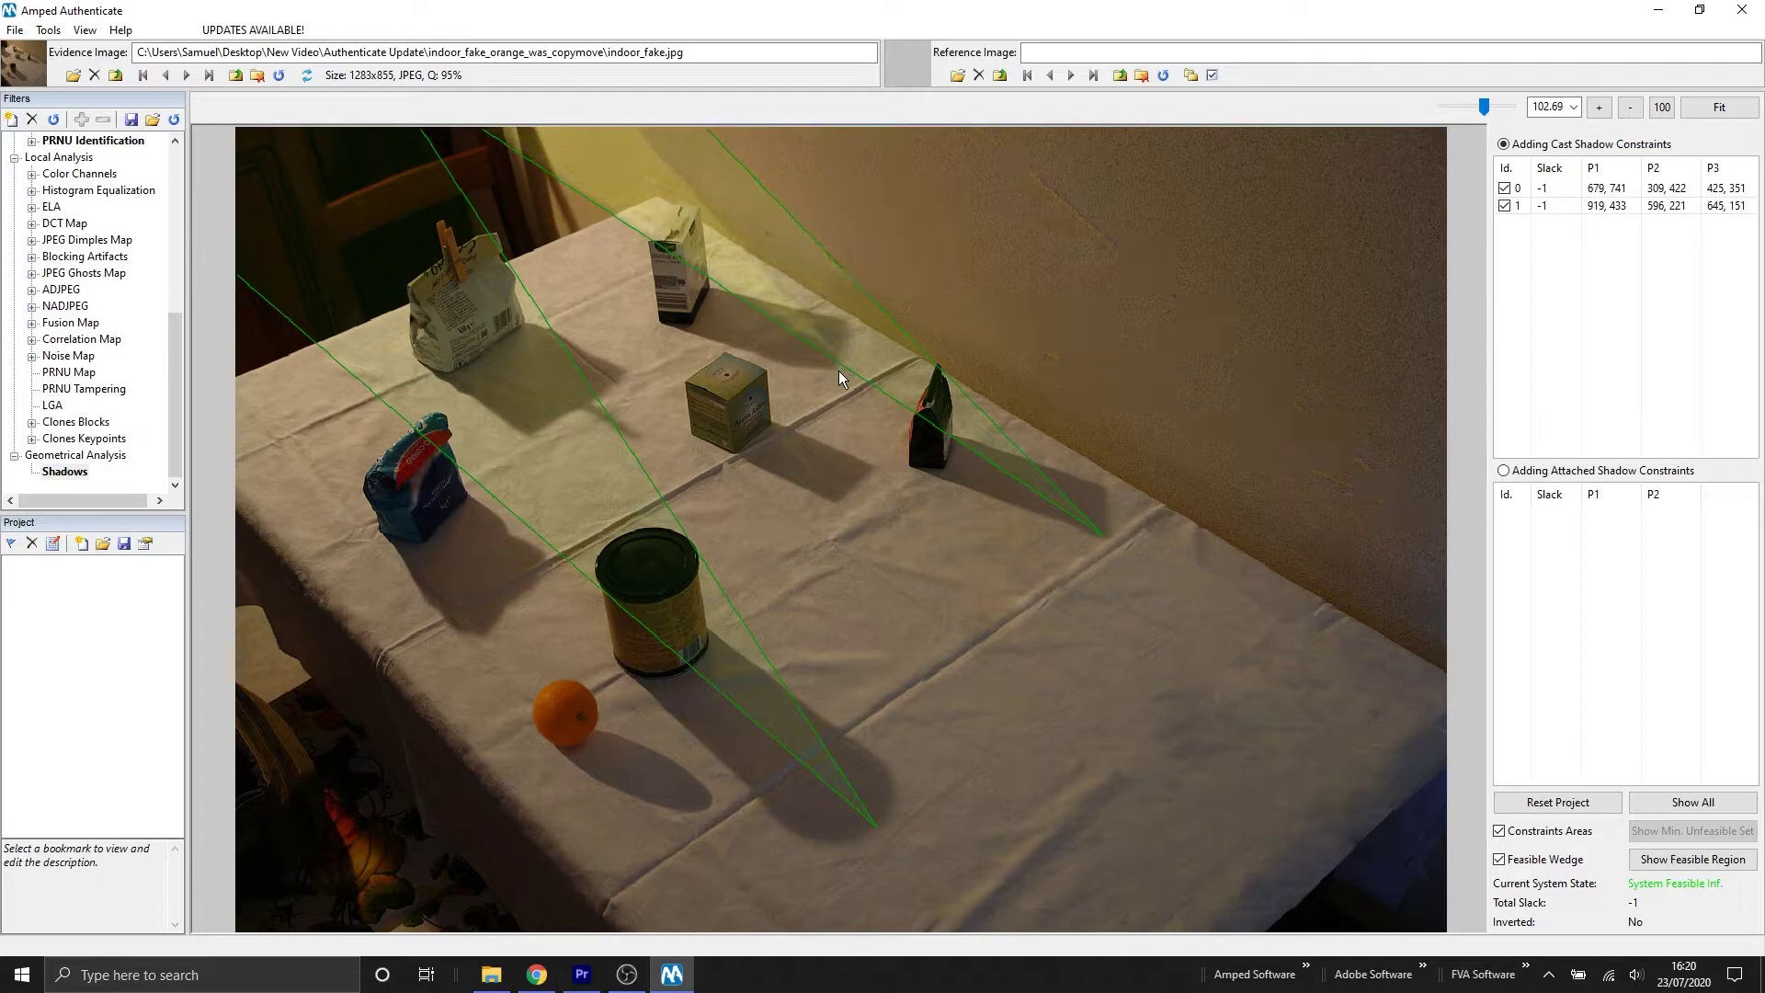
Add cast-shadow wedges for the paper bag and the carton.
click(638, 438)
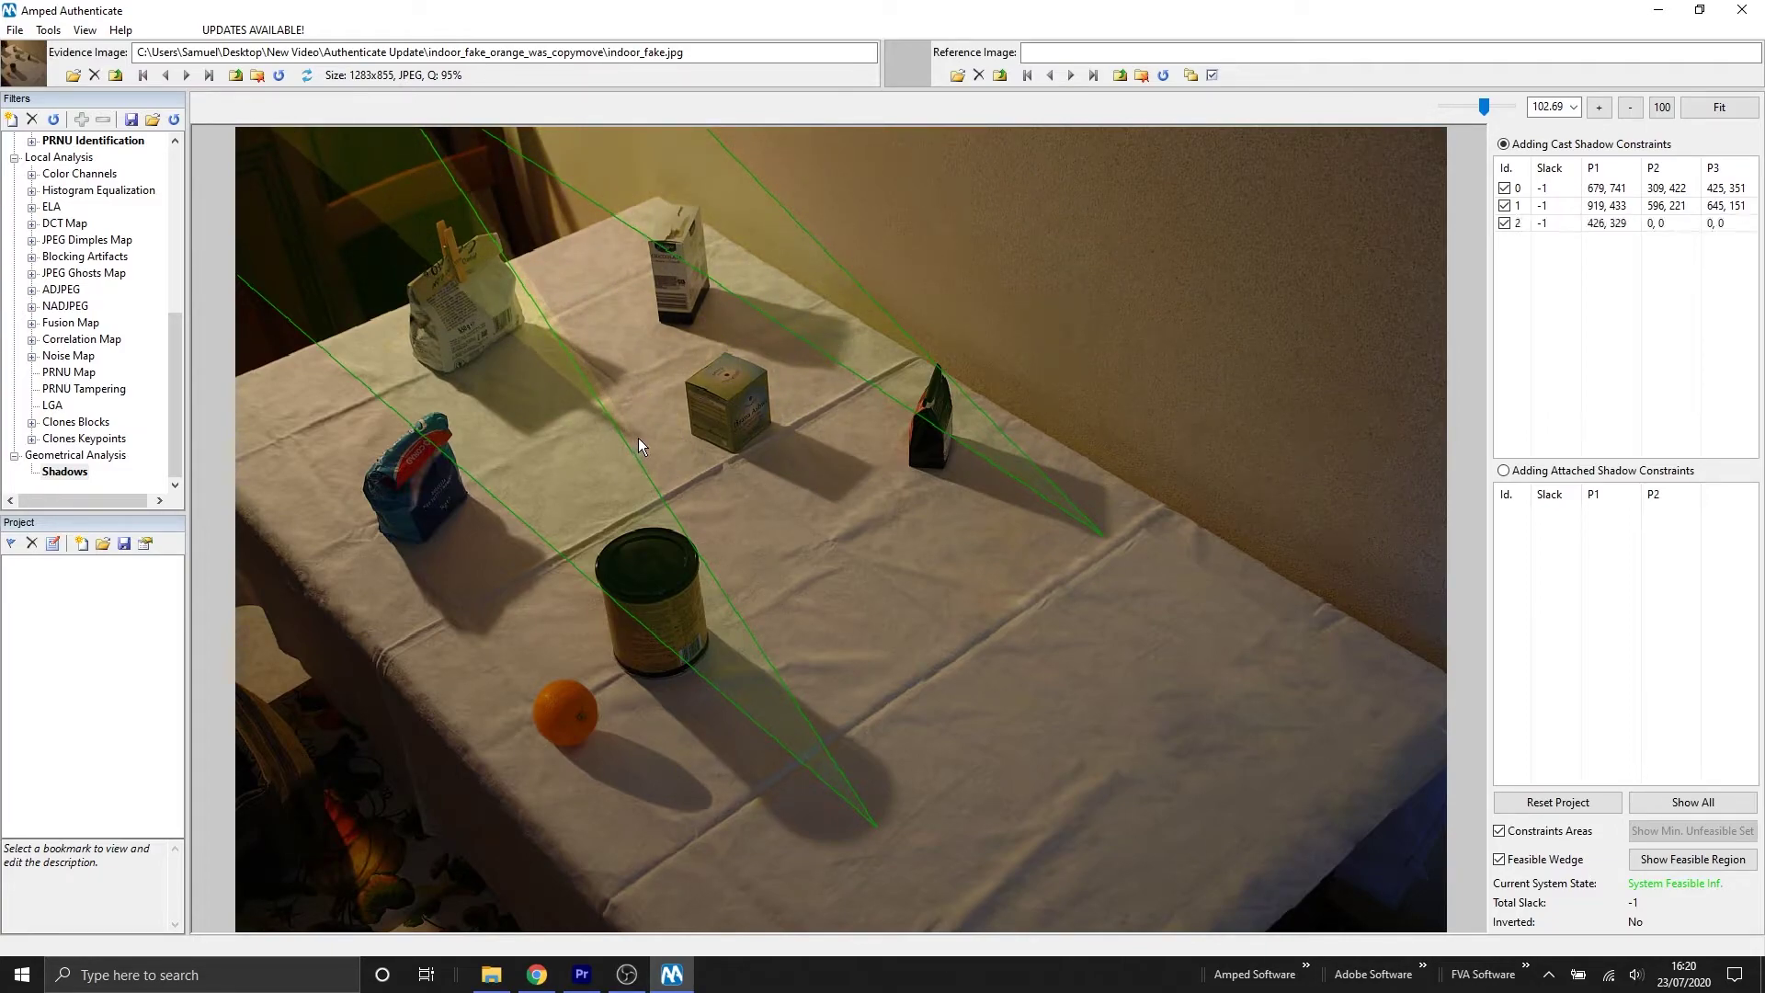
click(371, 164)
click(383, 152)
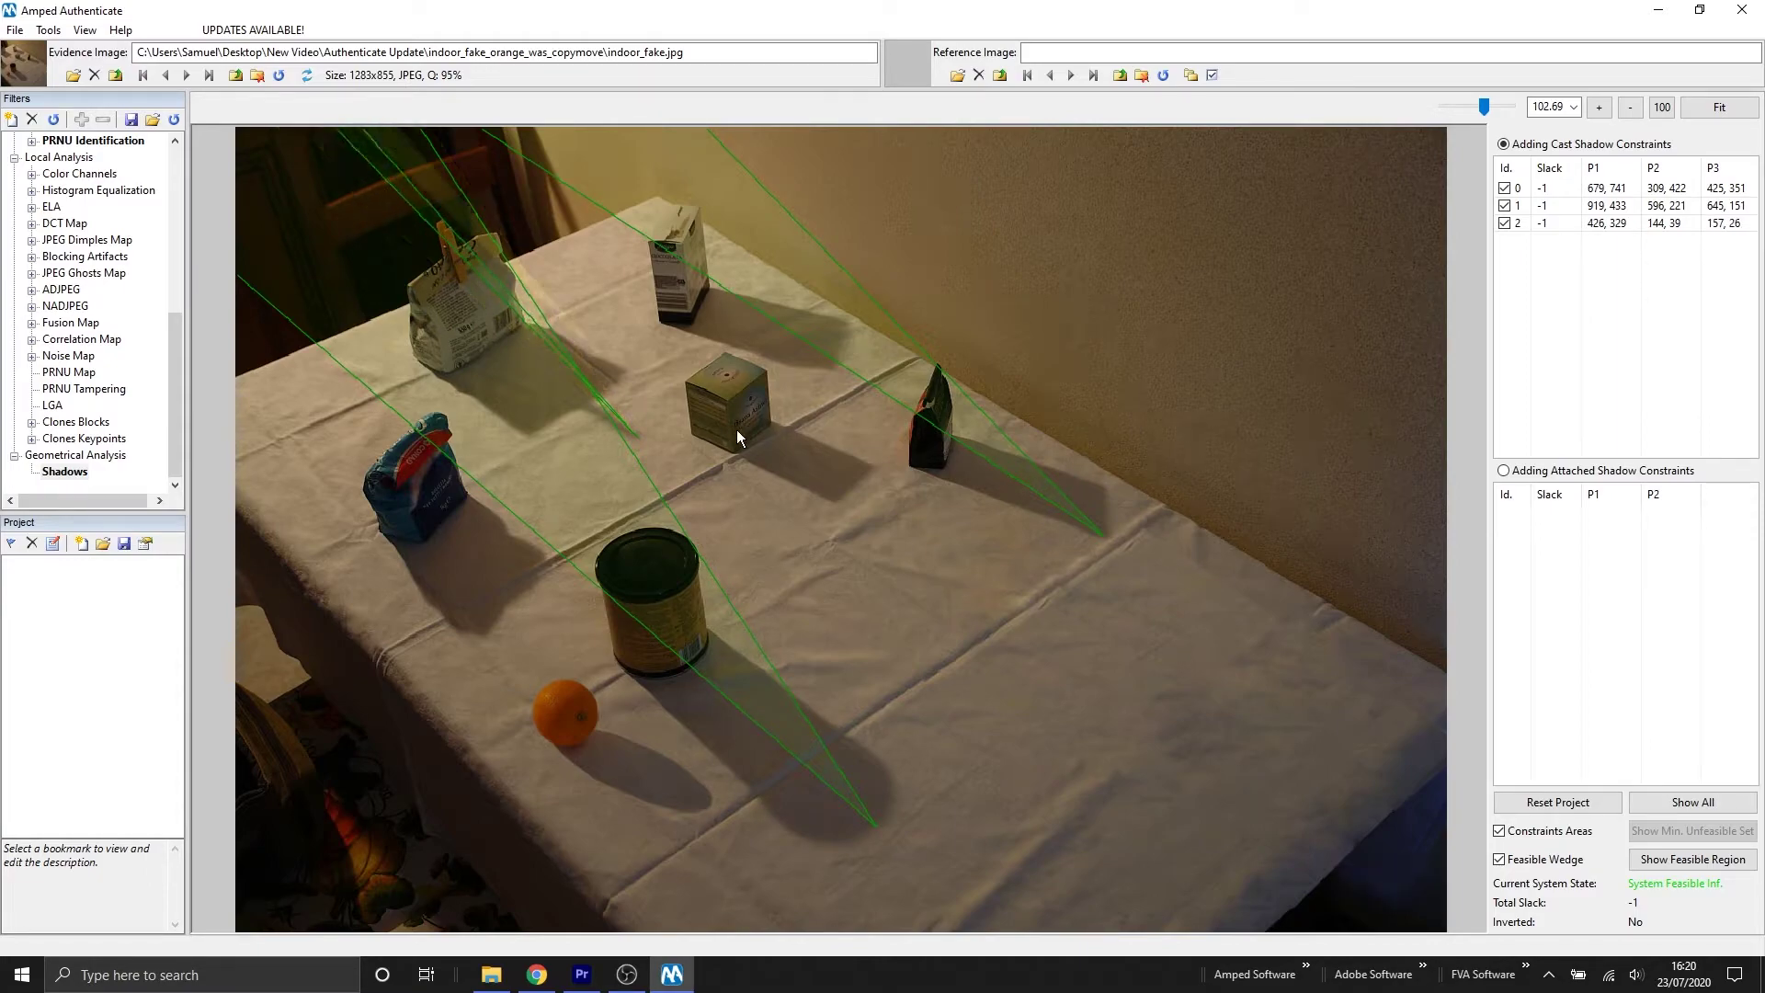
click(829, 367)
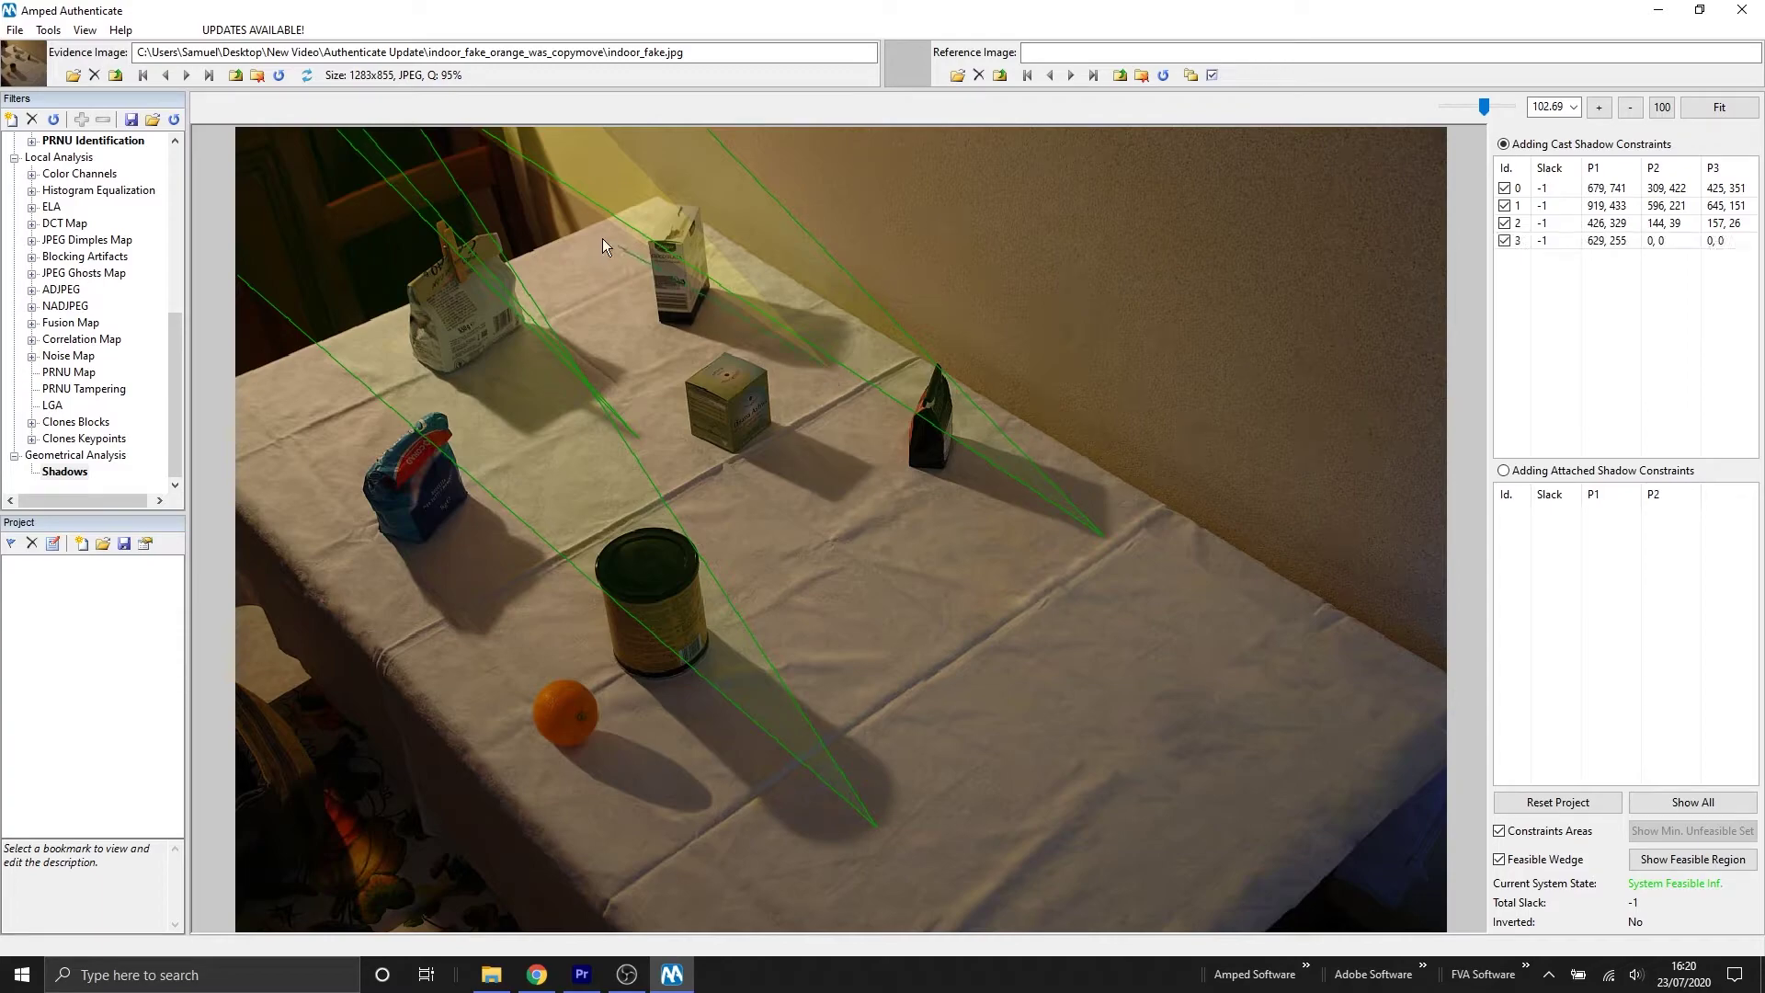
click(548, 172)
click(591, 149)
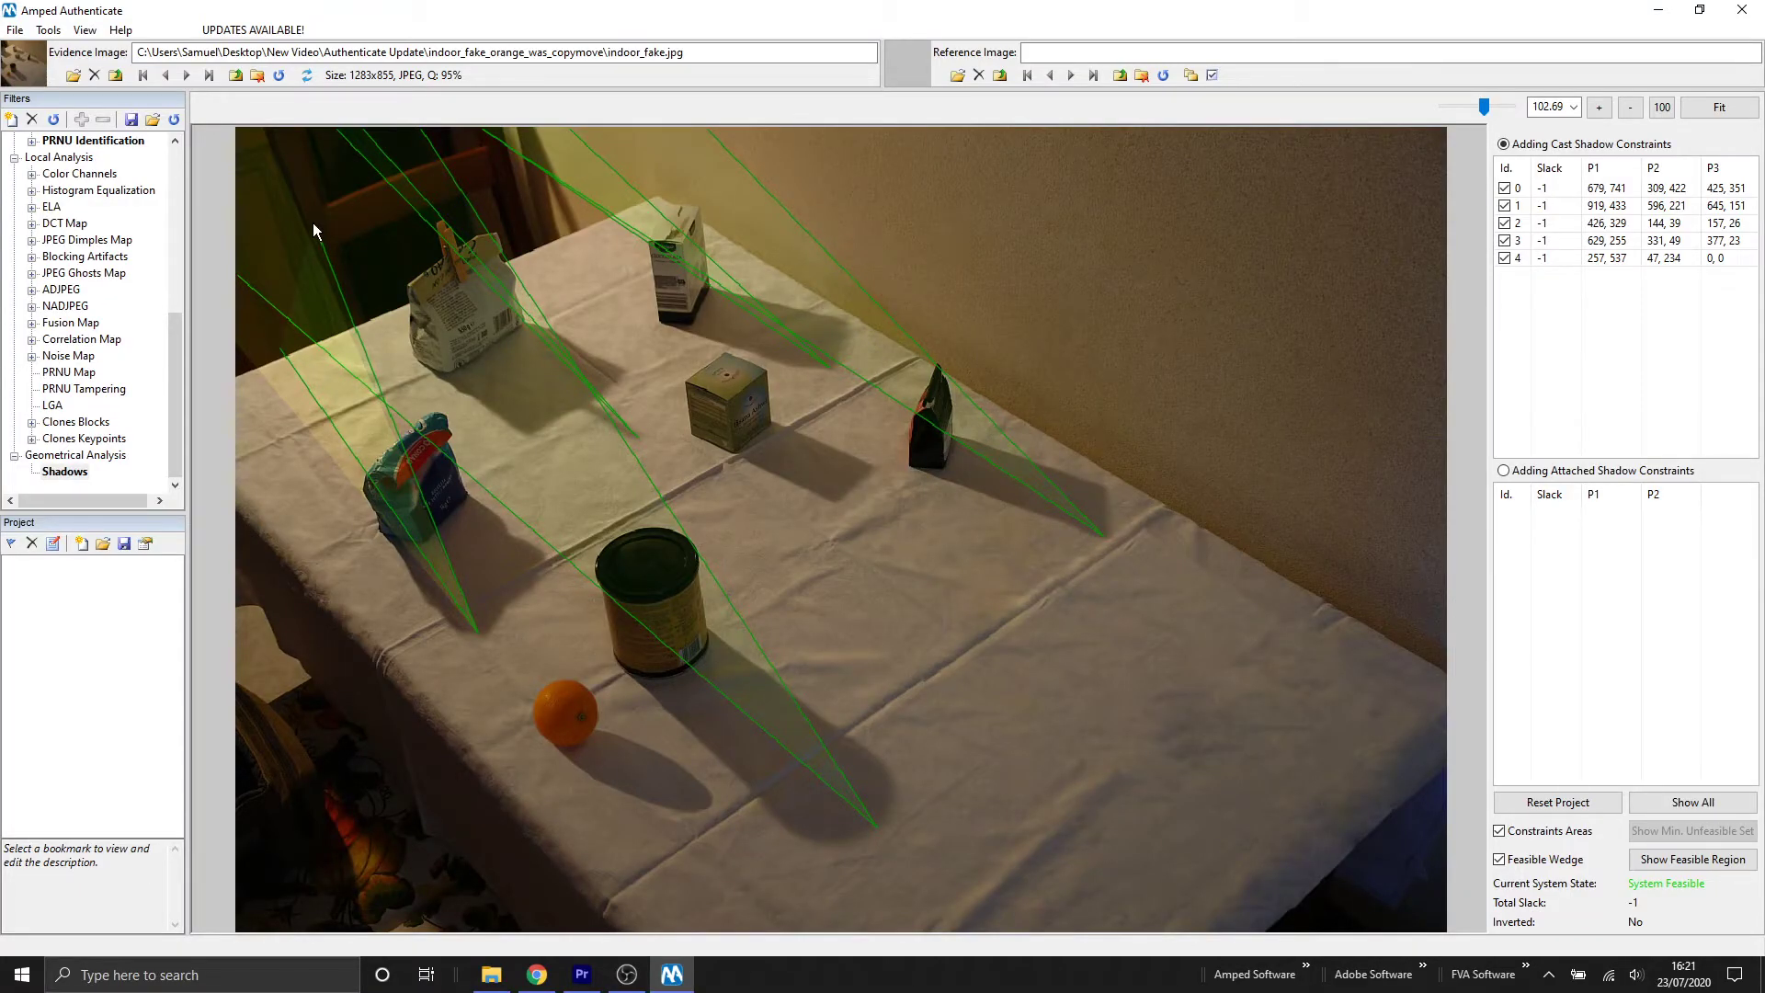
Close the blue bag's wedge and add a first wedge from the green cube's shadow.
click(313, 222)
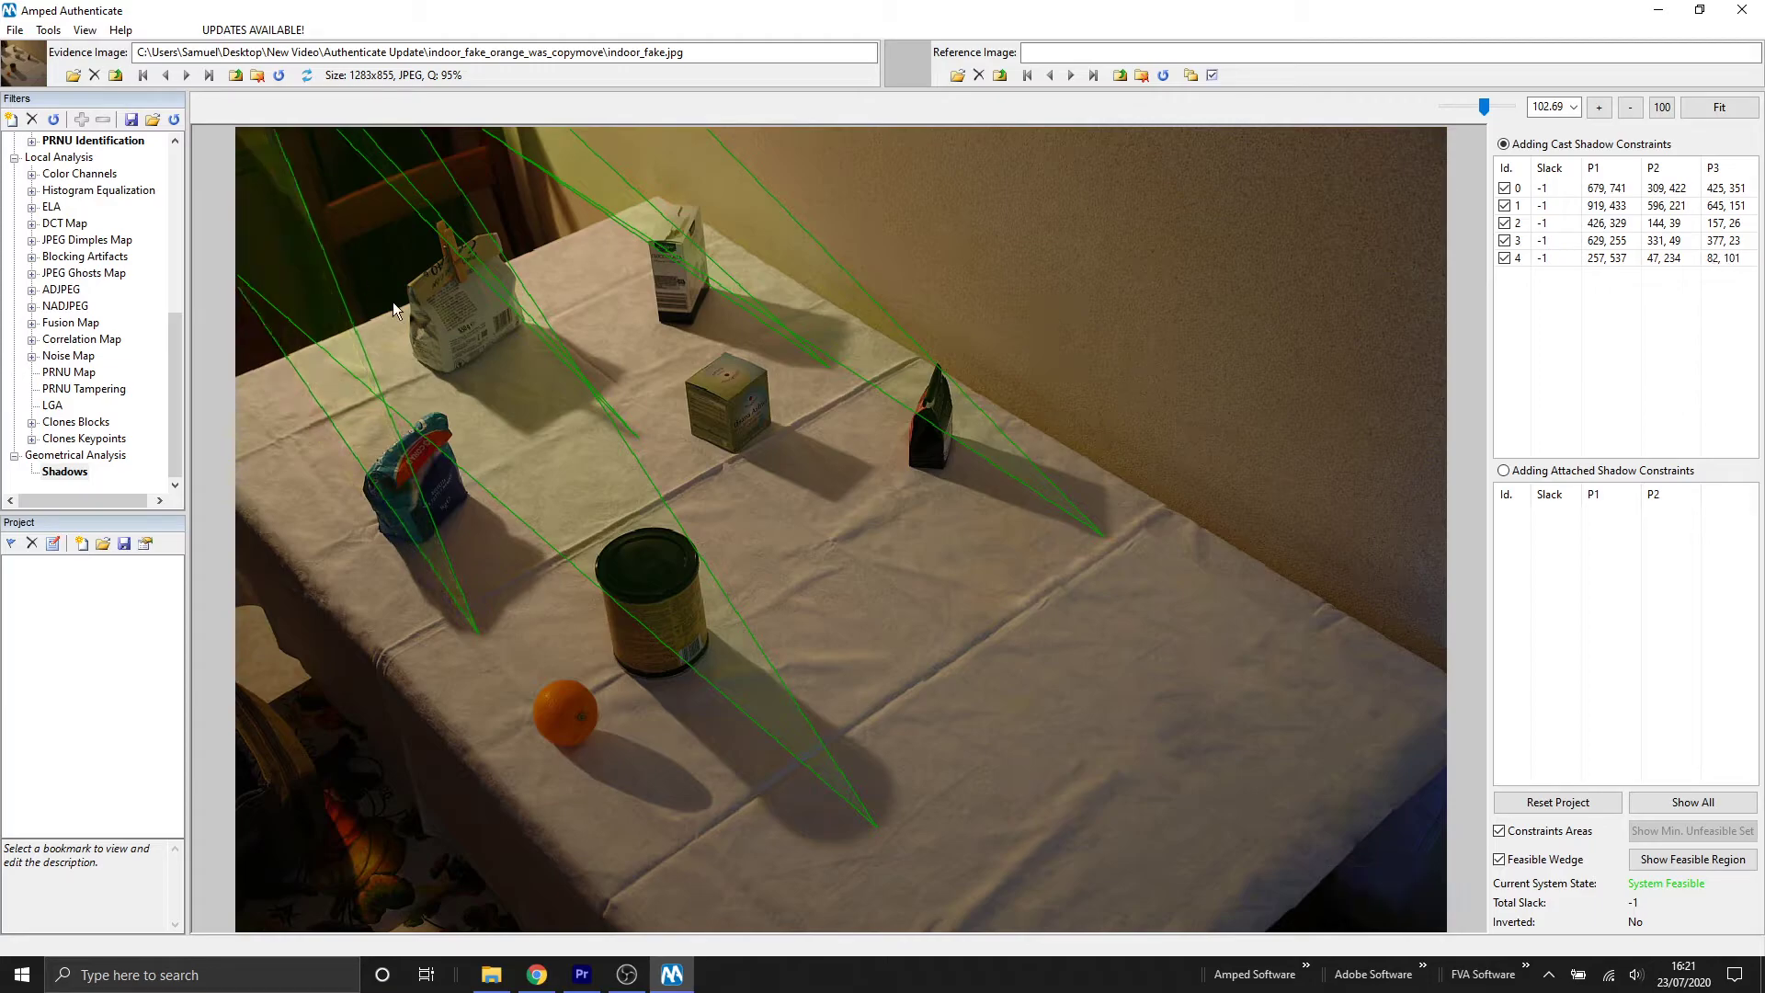
click(835, 500)
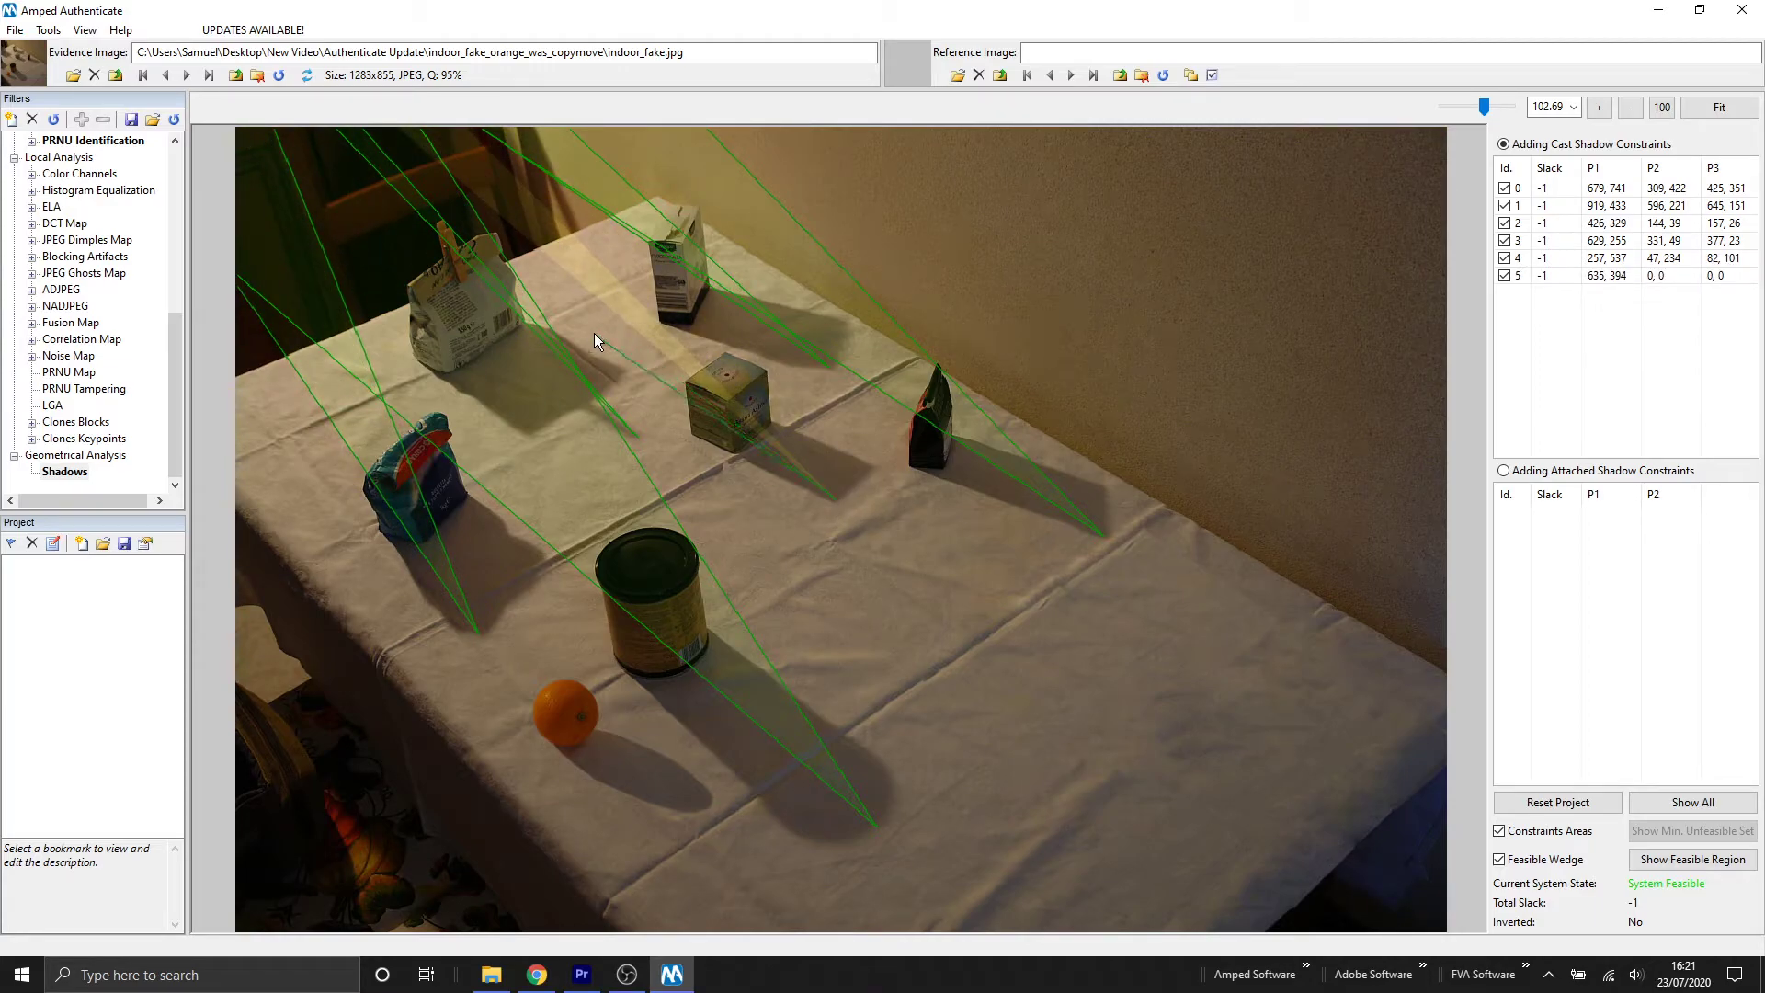
click(564, 296)
click(587, 256)
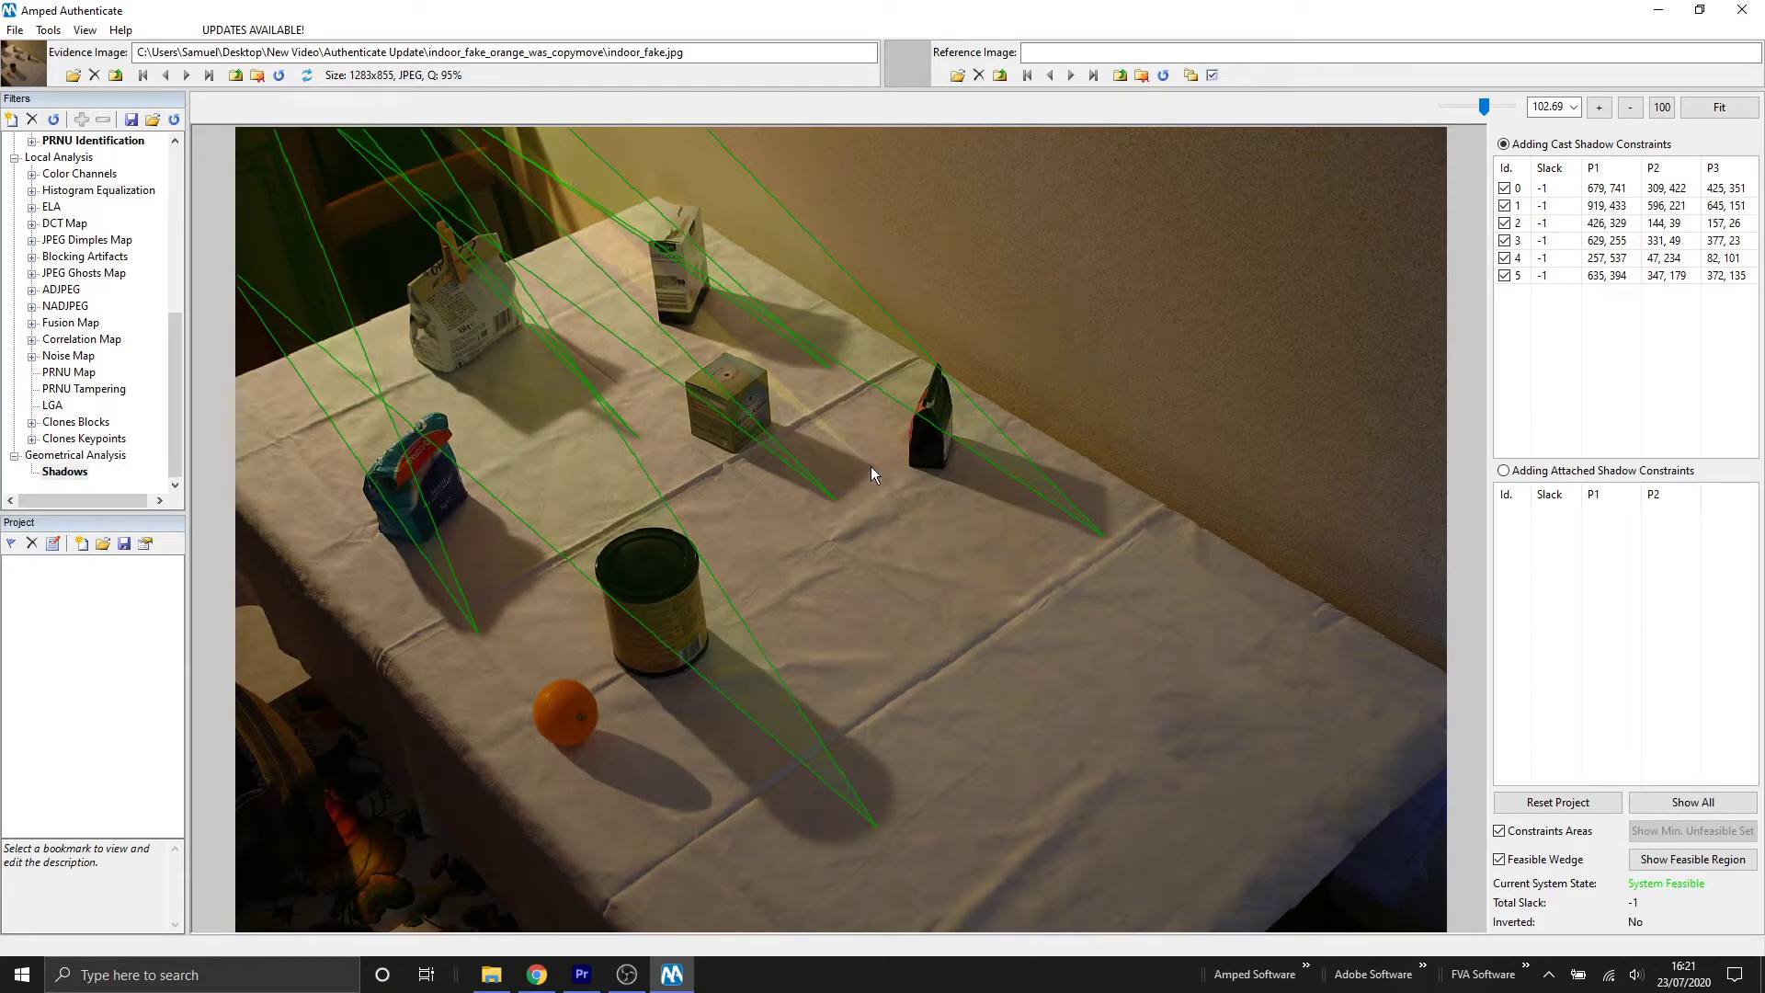
Add a second green cube wedge and begin the orange's wedge at its shadow tip.
click(870, 466)
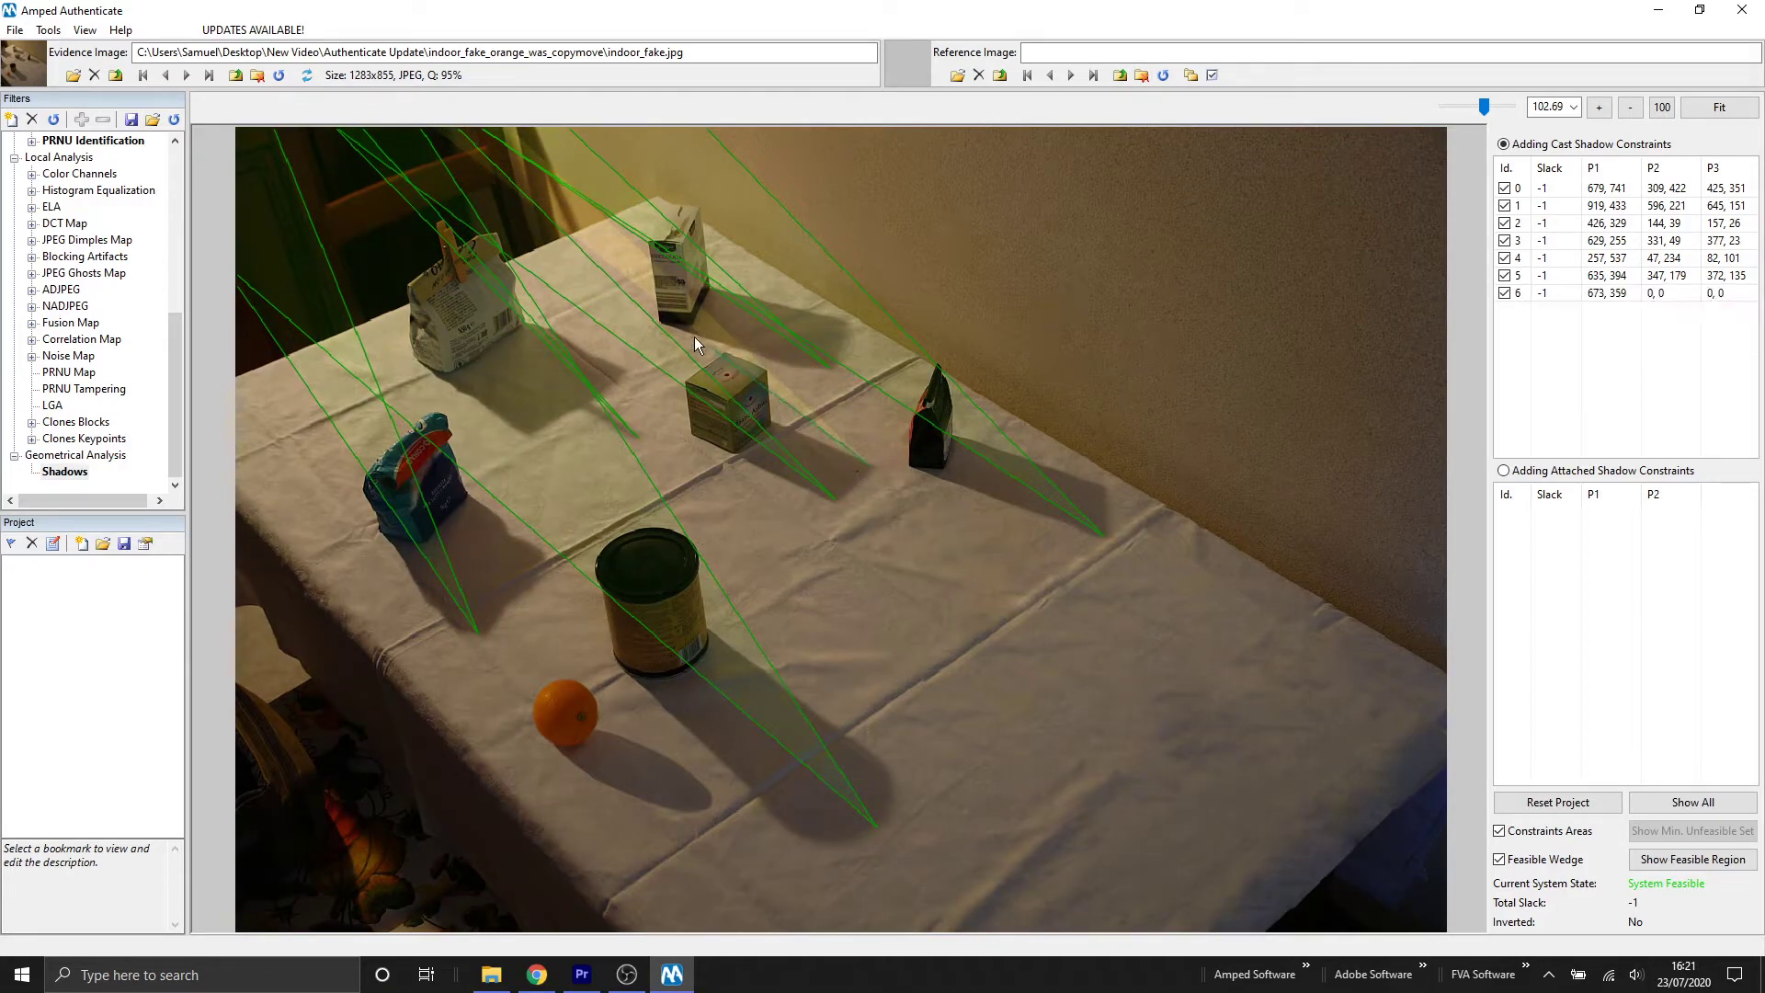
click(599, 272)
click(619, 226)
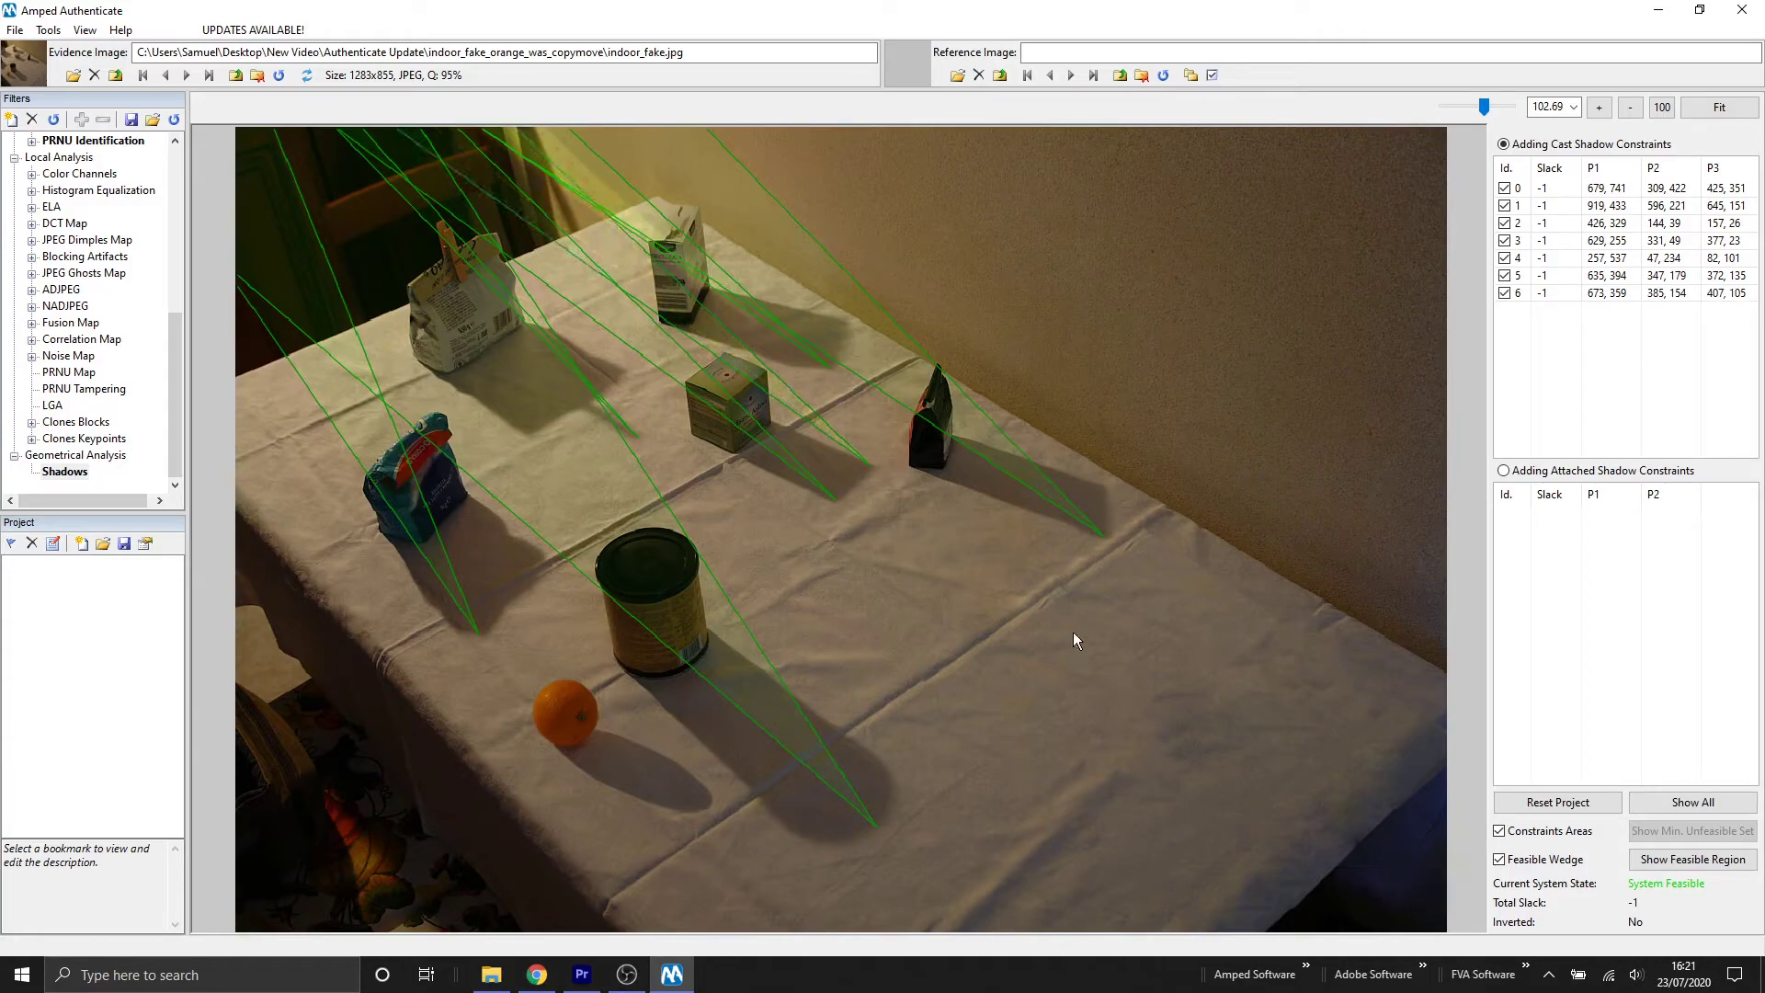
click(709, 796)
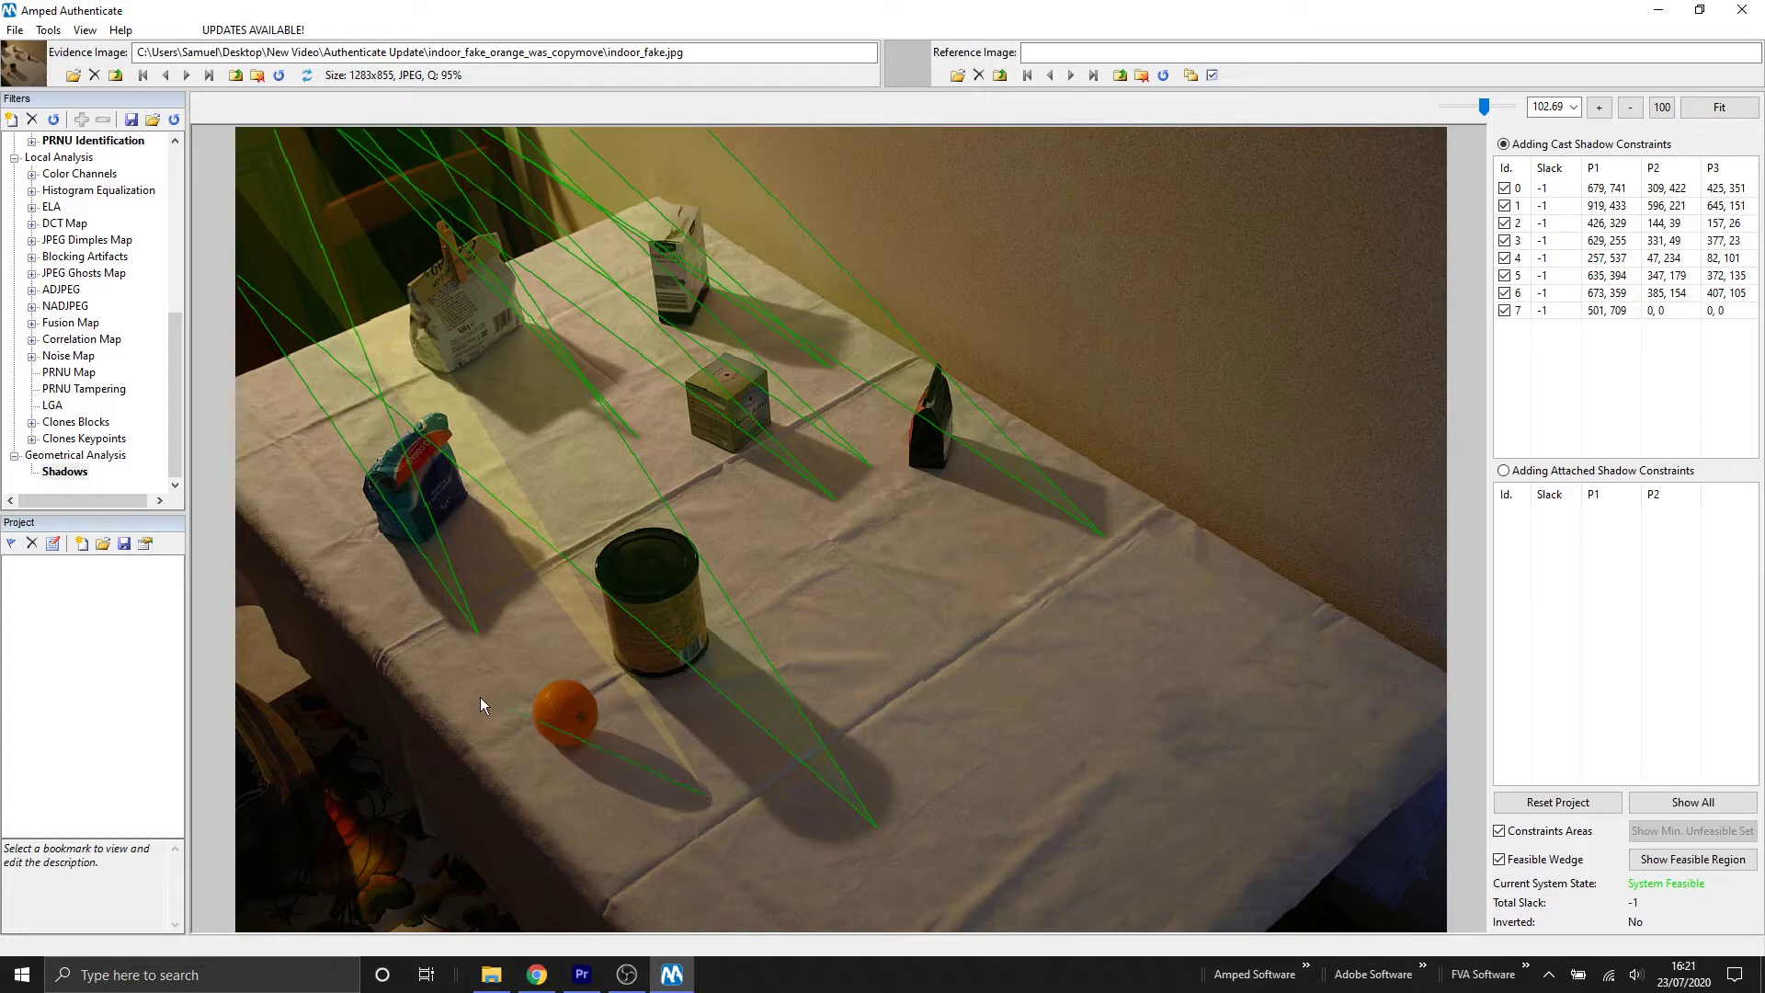
Complete the orange's wedge (Id 7) and show the minimal unfeasible set: constraints 1, 2 and 7.
click(366, 681)
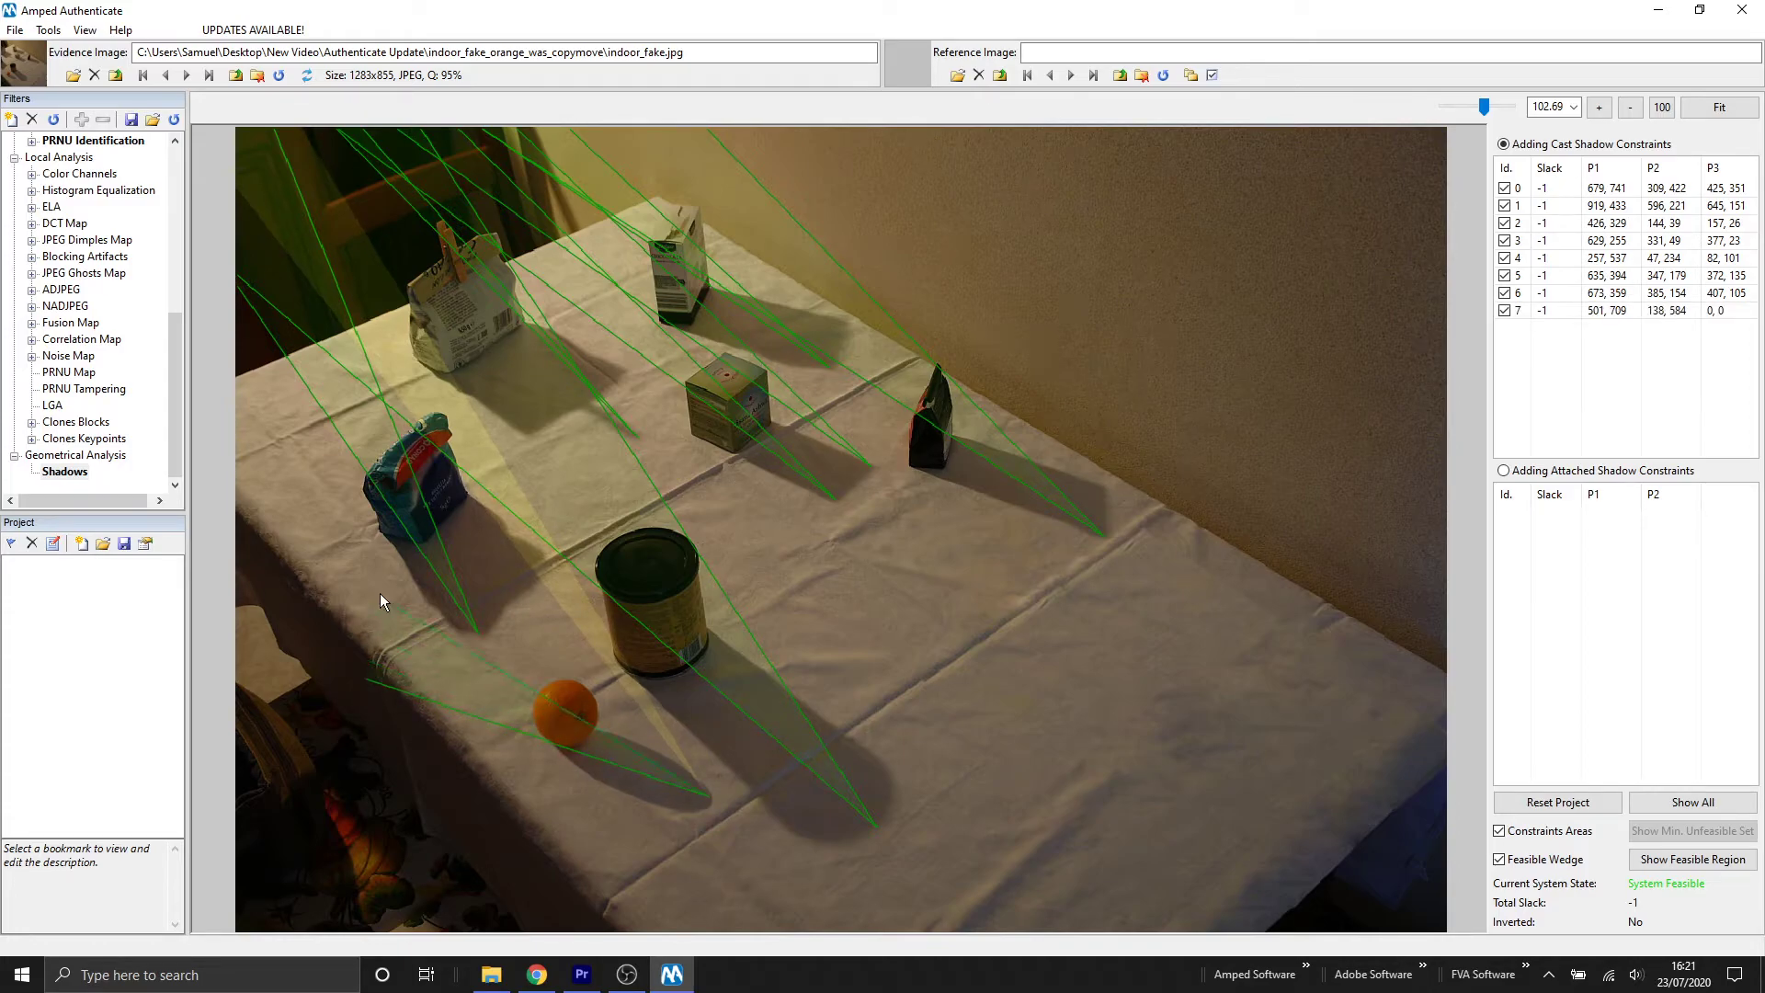
click(410, 531)
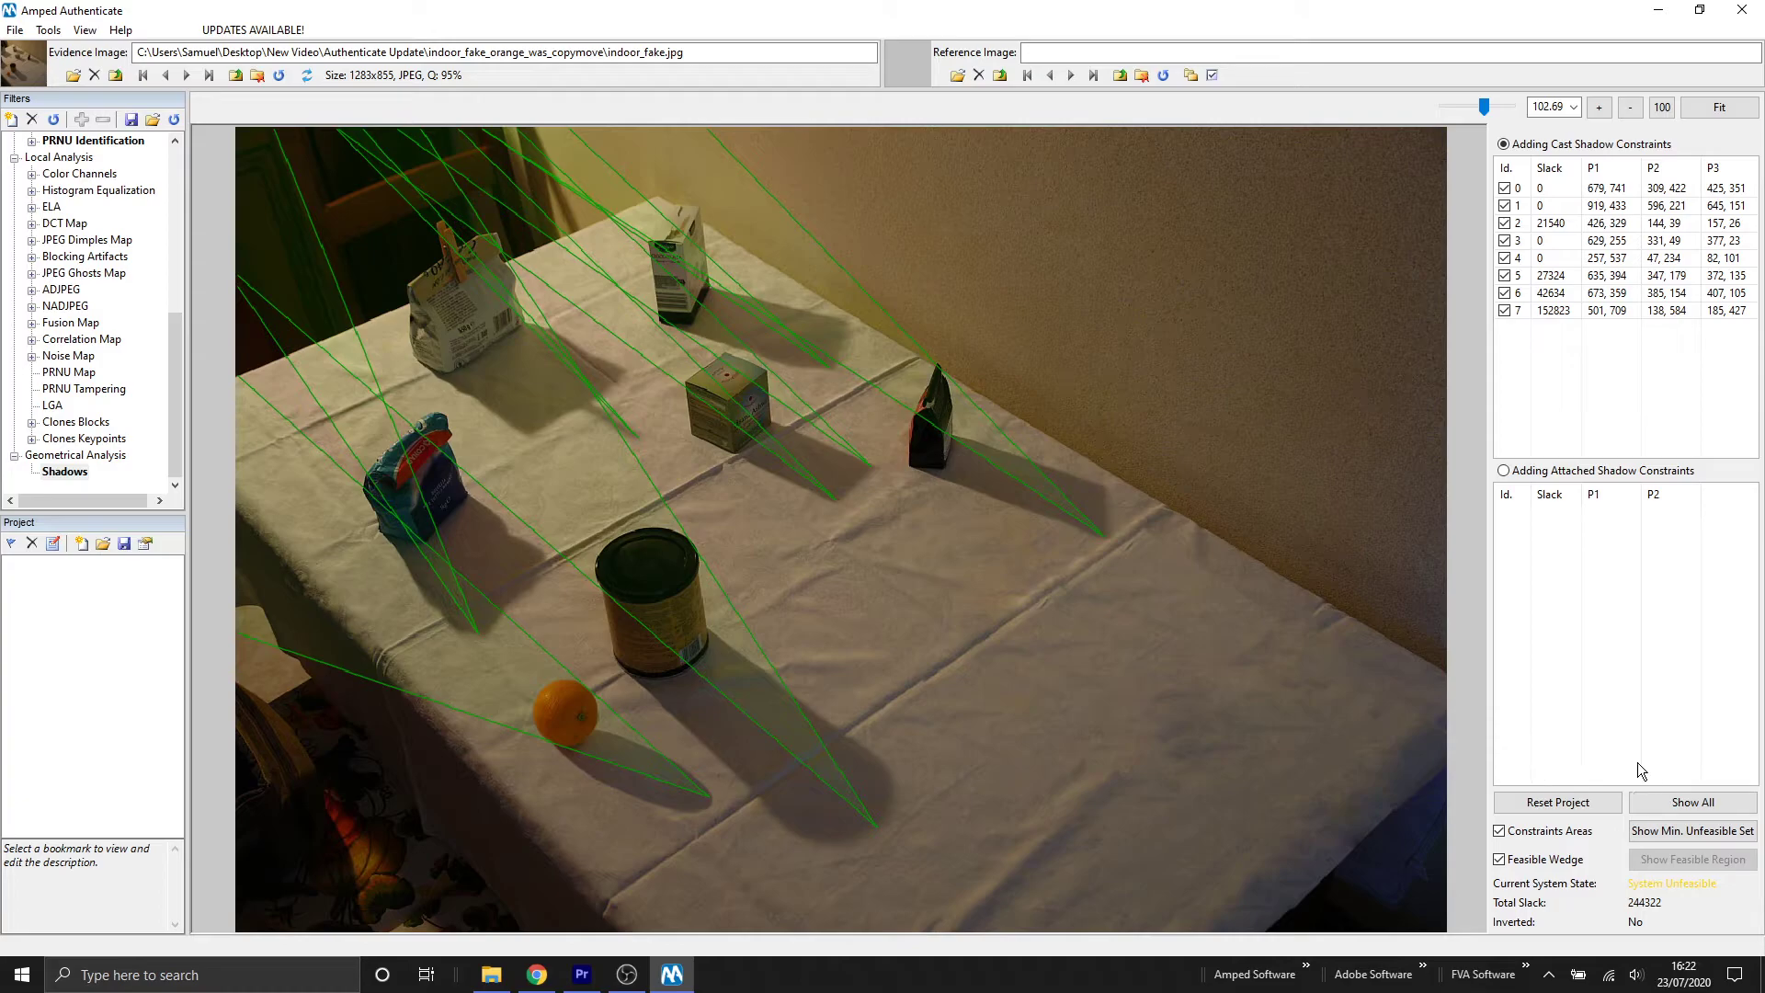
click(1715, 839)
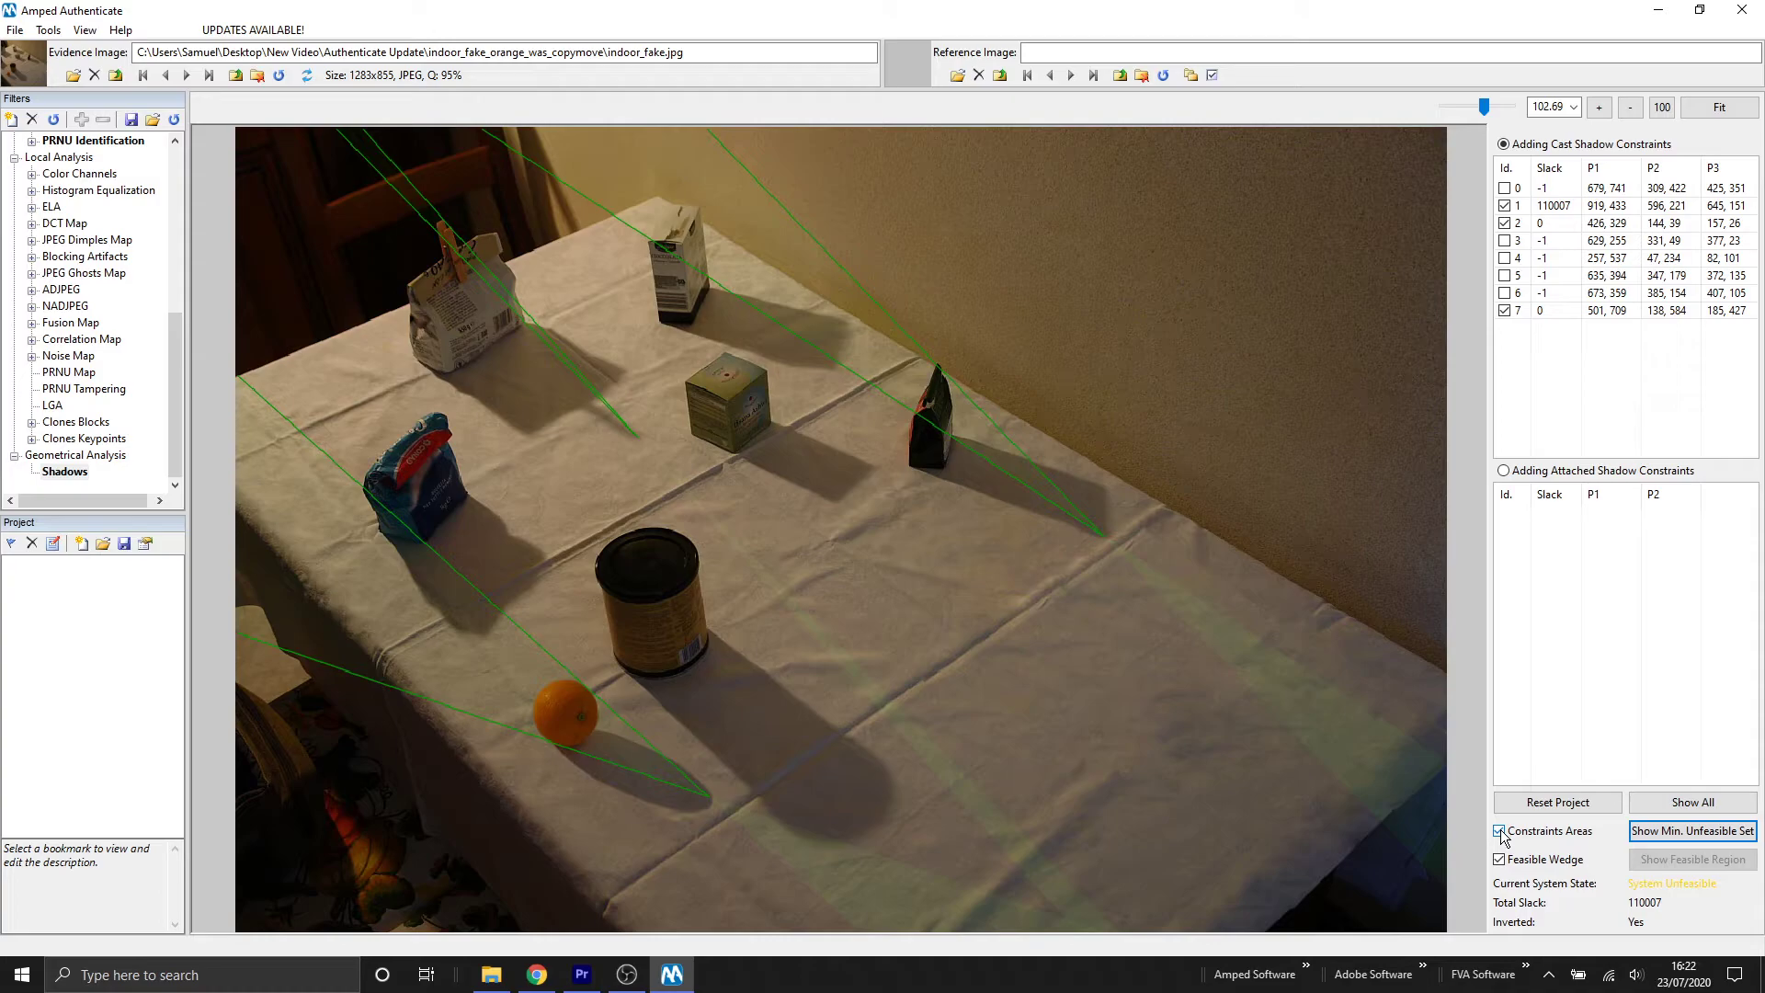
Hide the constraint areas overlaid on the photo.
click(1501, 829)
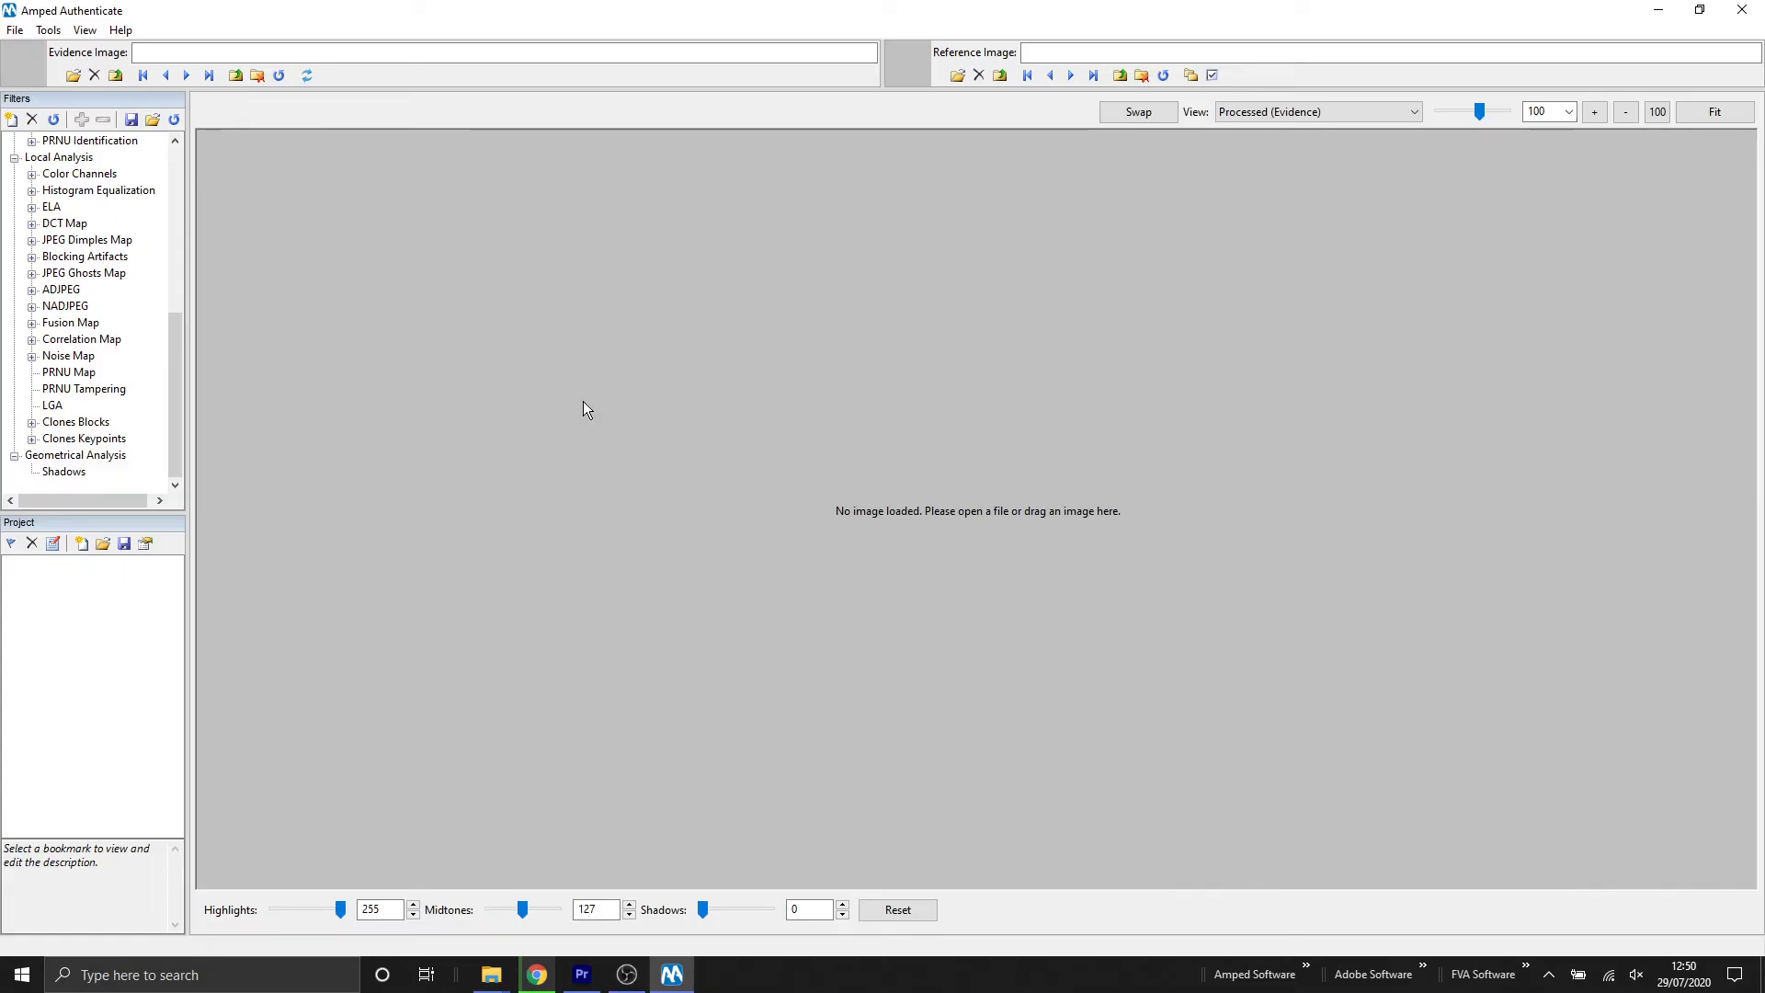
Change the PRNU Camera Identification threshold from 45 to 60 in Program Options, saved for future starts.
click(86, 30)
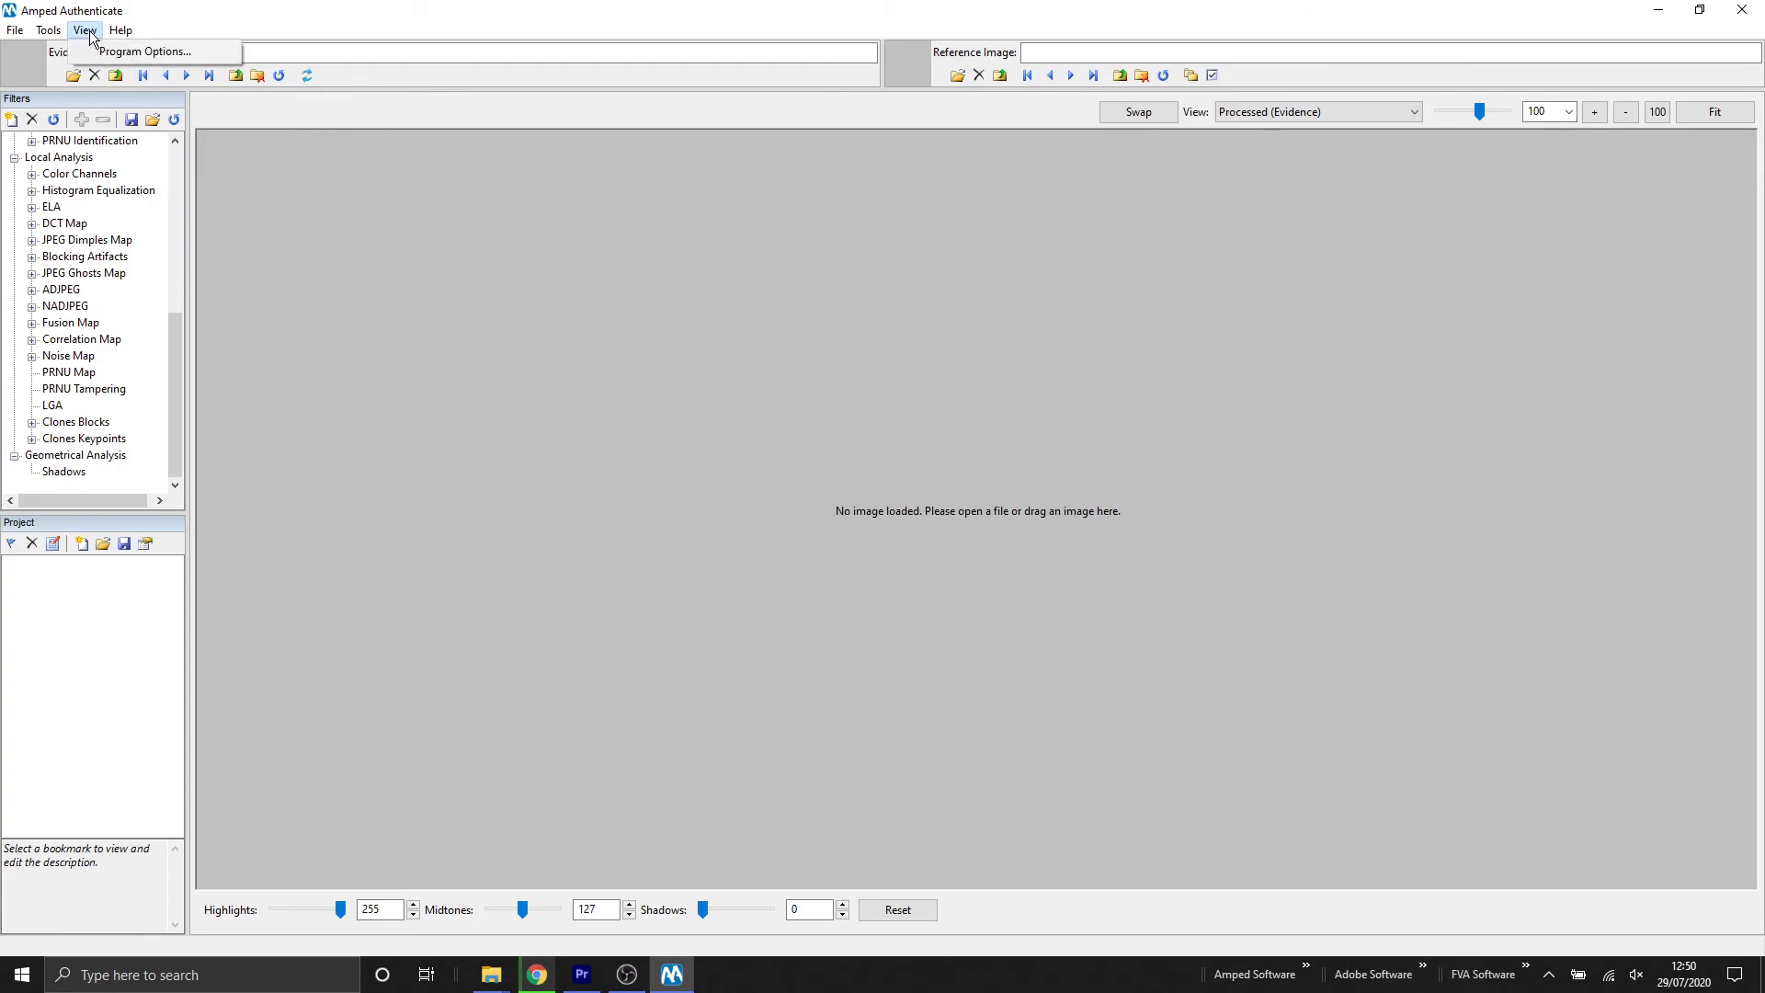
click(97, 52)
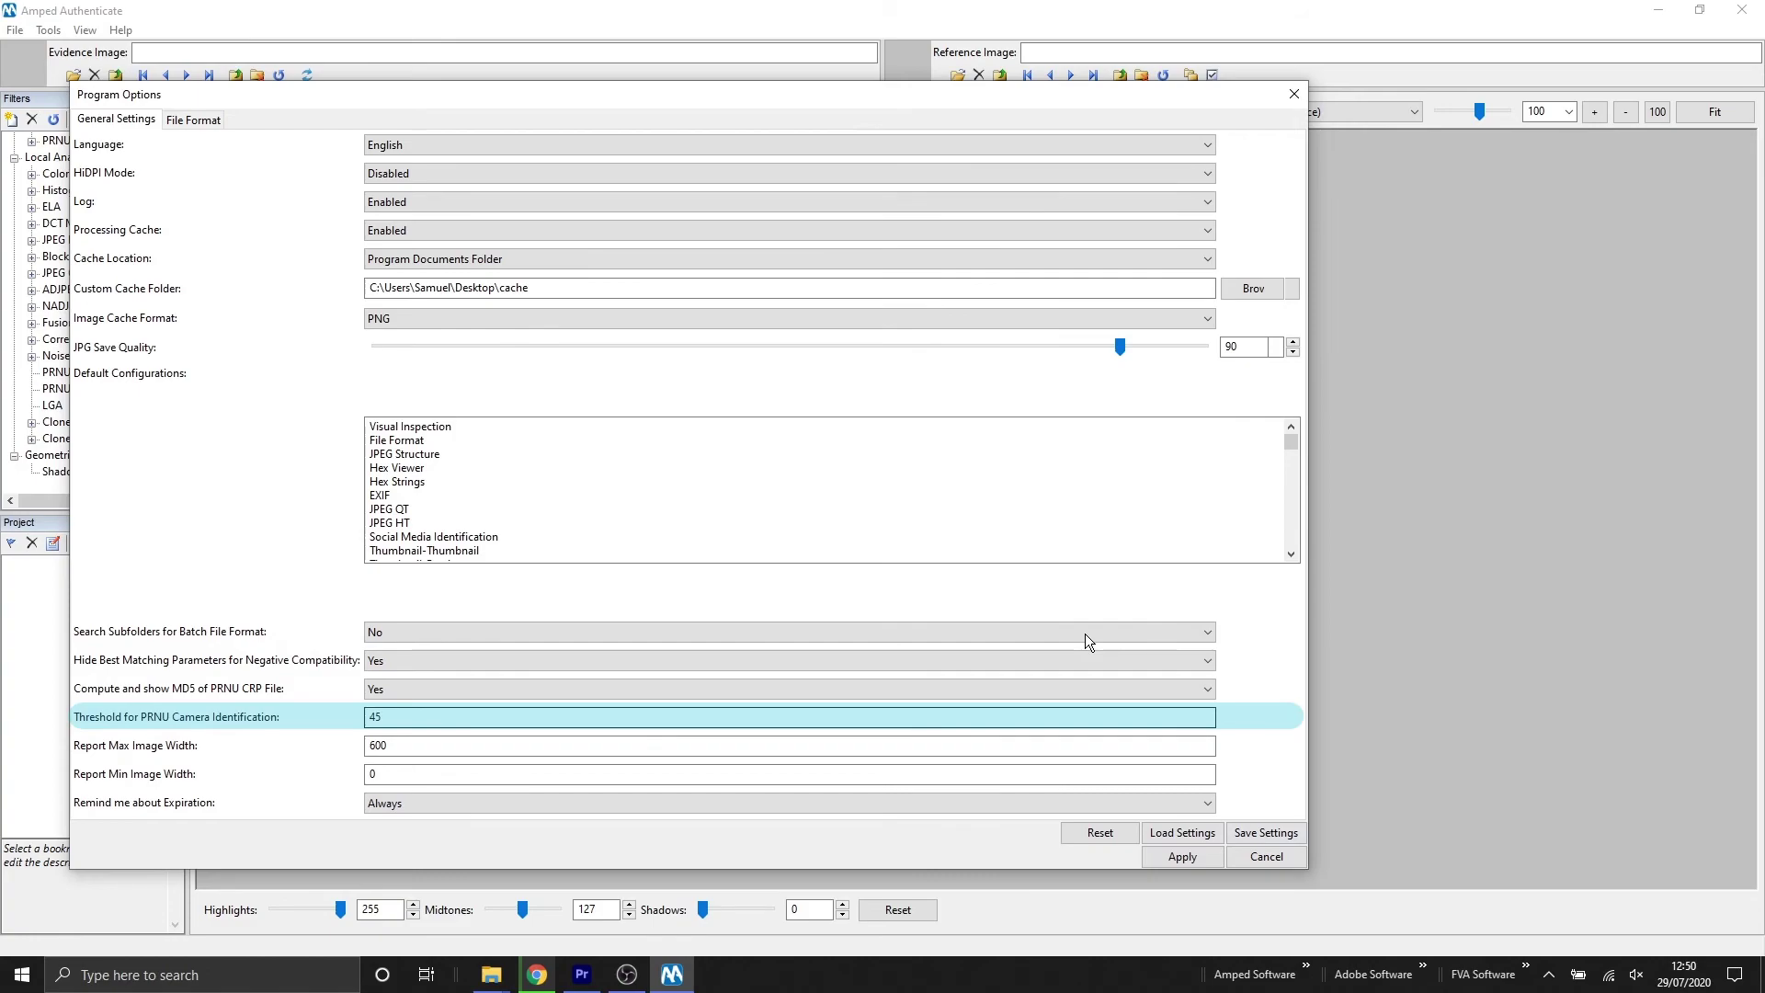
double_click(920, 717)
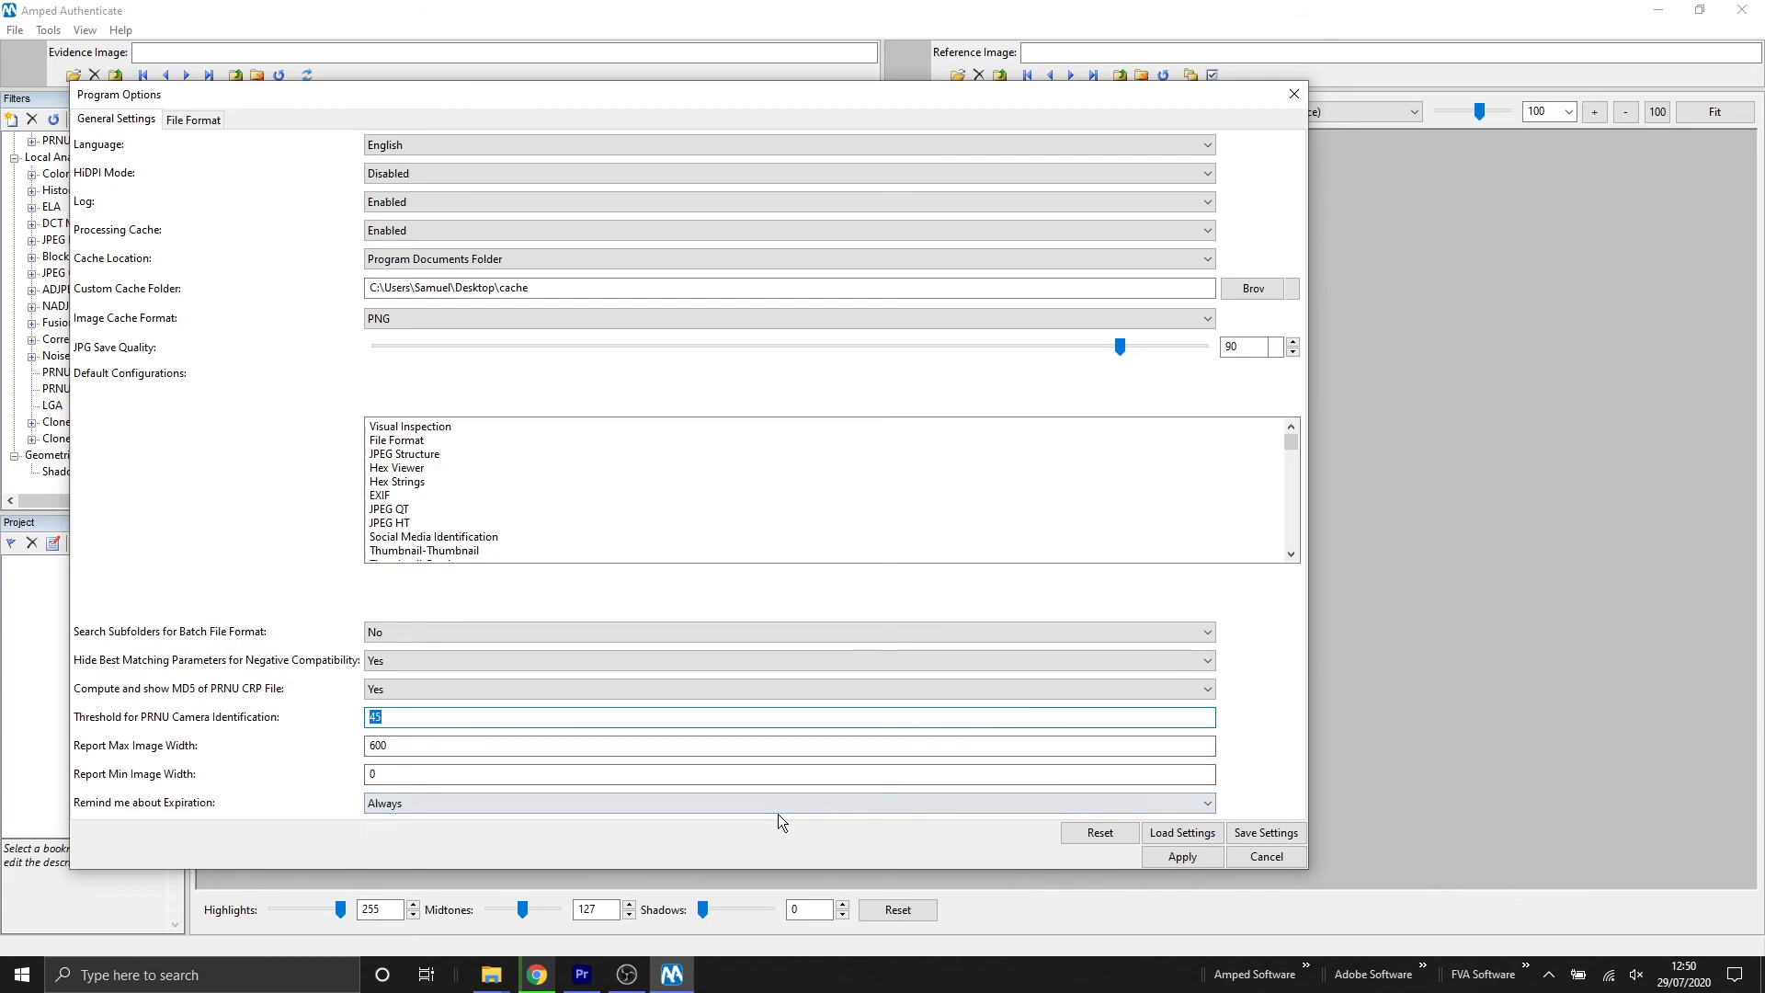
text(60)
click(1182, 856)
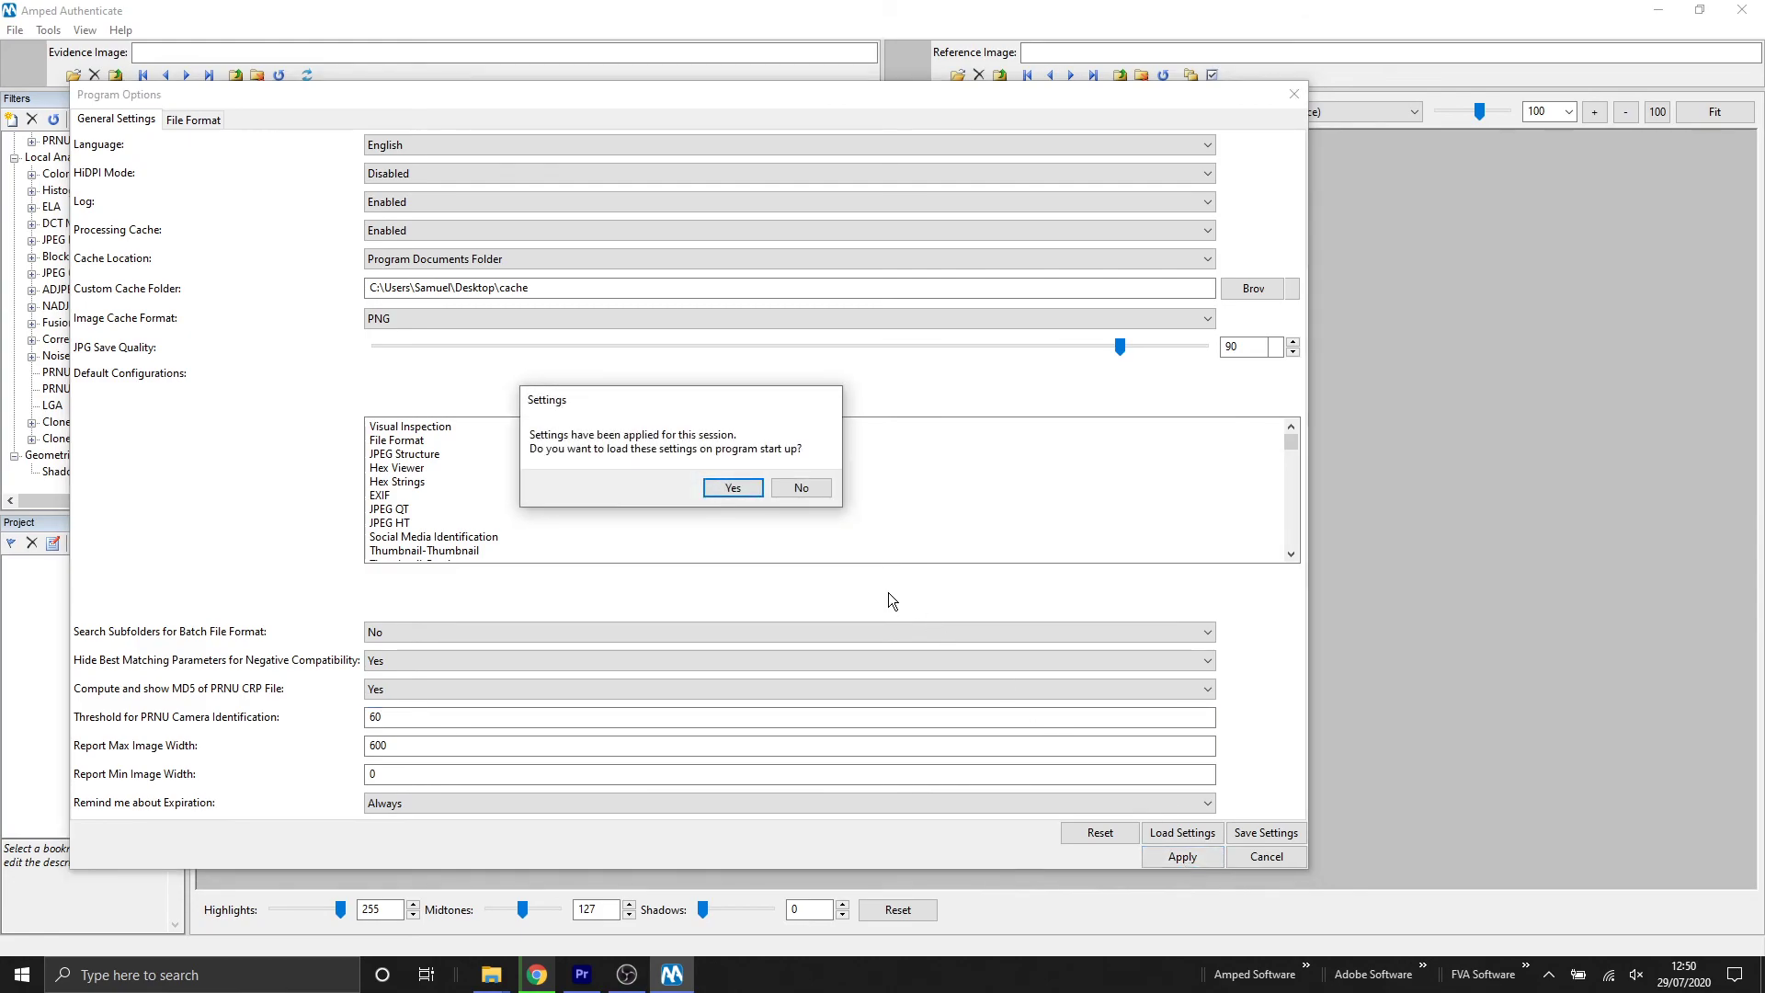
click(733, 488)
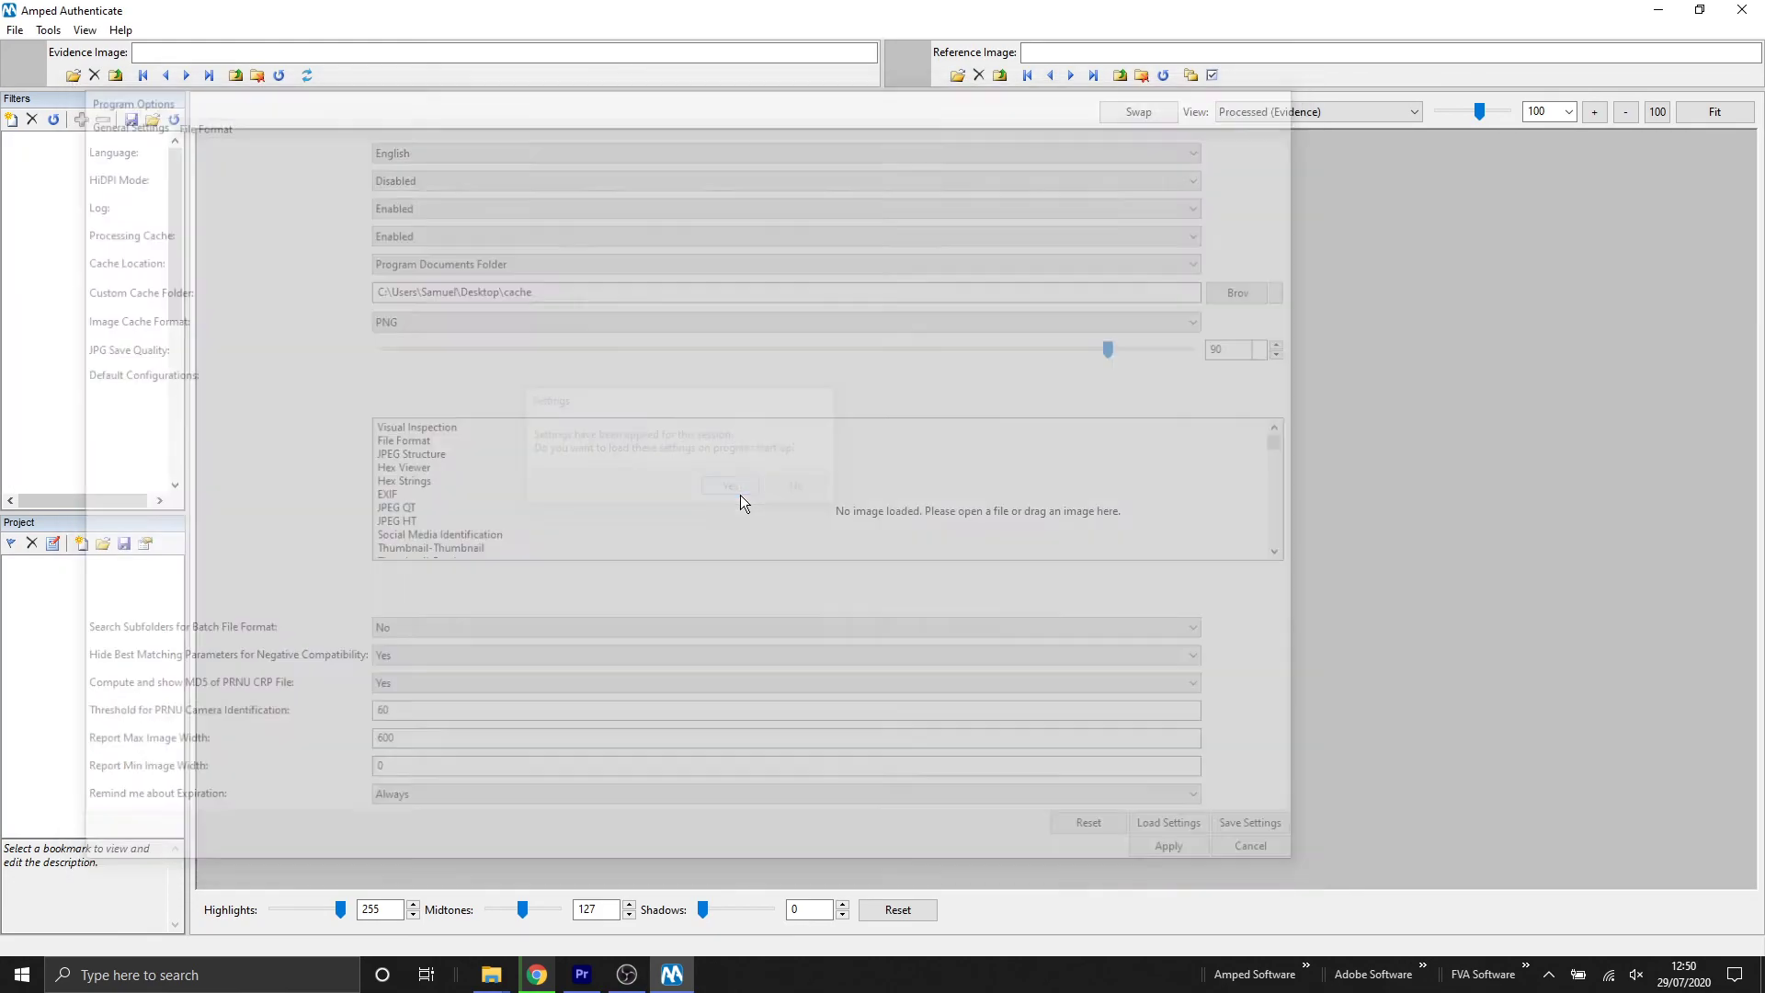